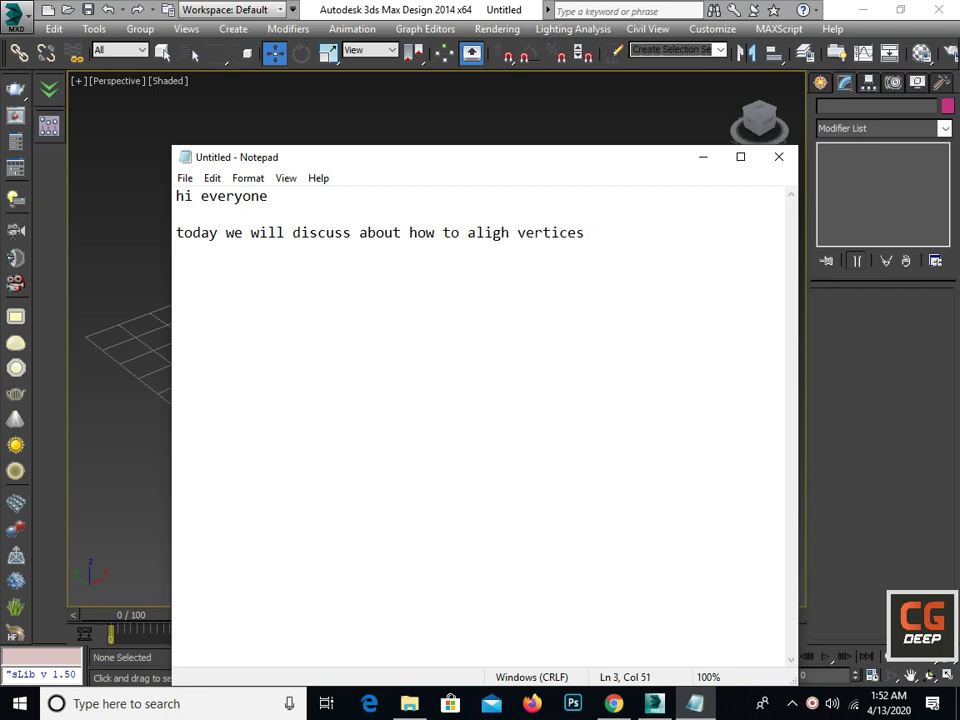
Finish typing the intro note in Notepad, cancelling the close prompt to keep it open
type("simplast way thanks")
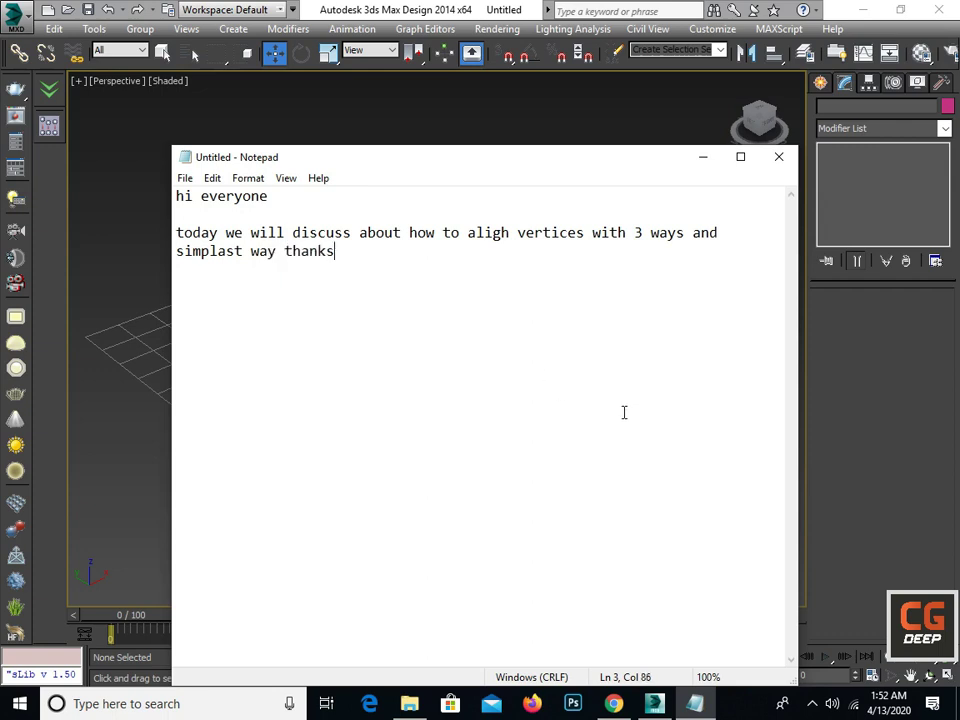
key("alt+F4")
left_click(752, 407)
key("Return")
key("Return")
type("s")
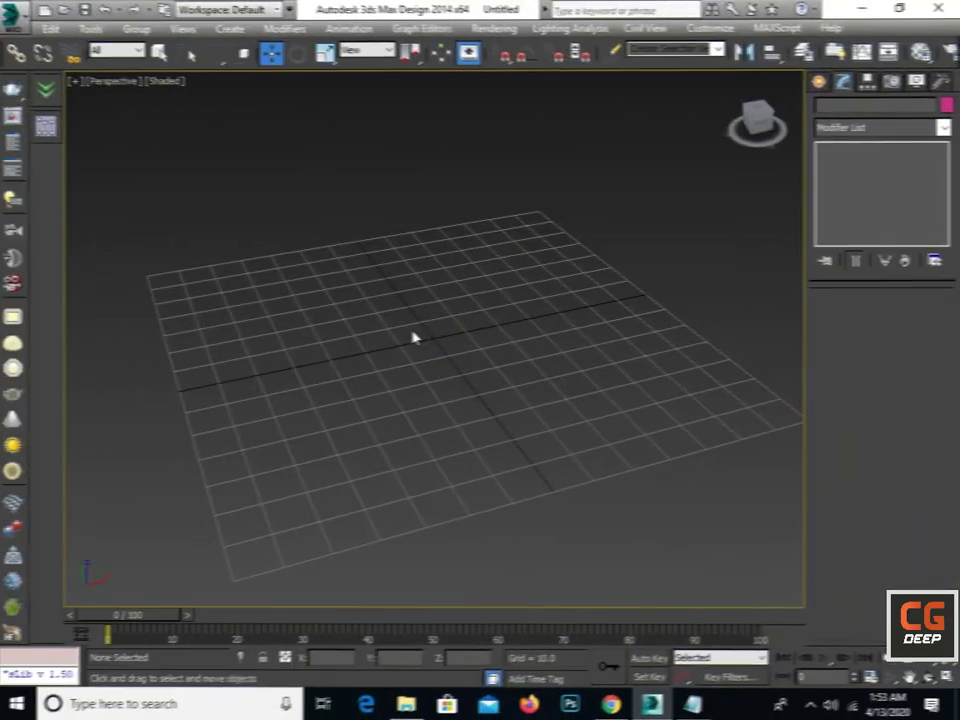
Draw a rectangle shape on the perspective grid
left_click(820, 82)
left_click(845, 109)
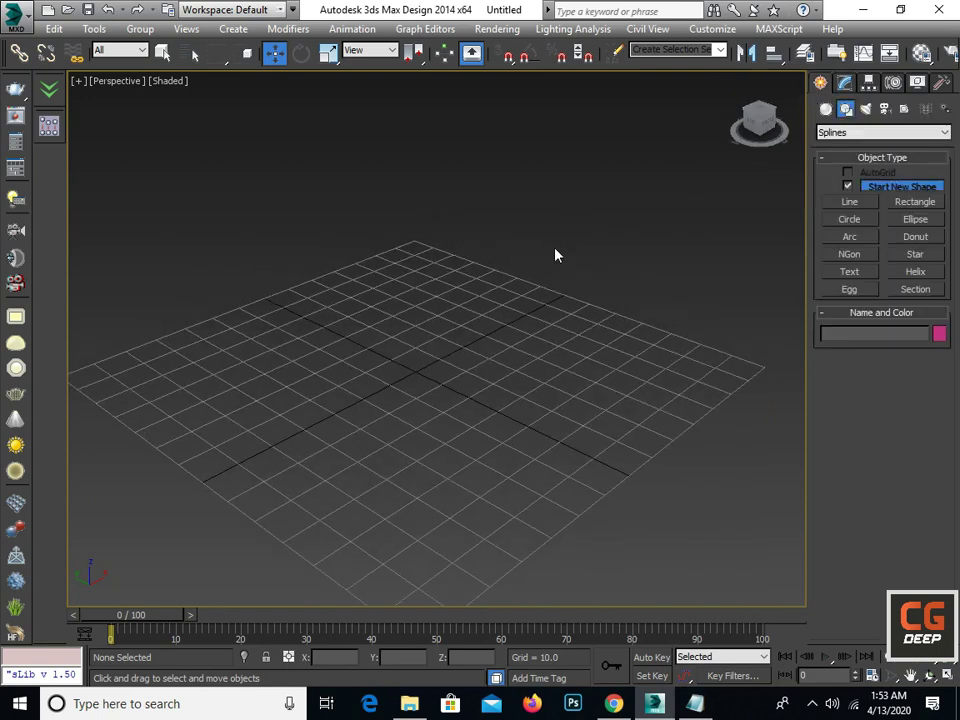
mouse_move(503, 272)
middle_mouse_down("alt")
mouse_move(551, 298)
mouse_move(600, 290)
middle_mouse_up("alt")
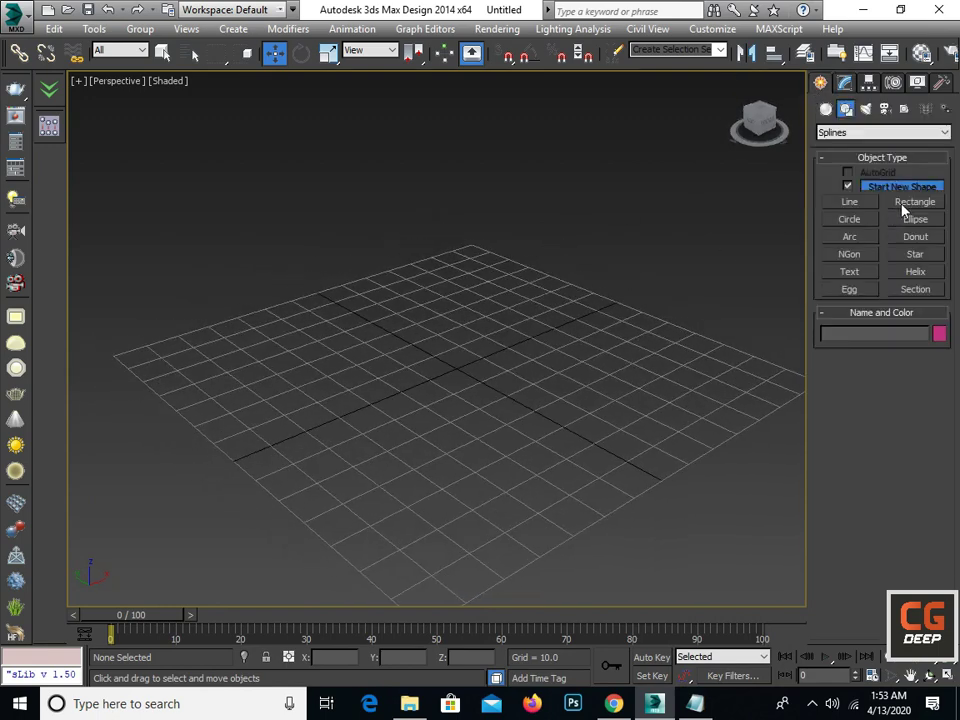
left_click(910, 203)
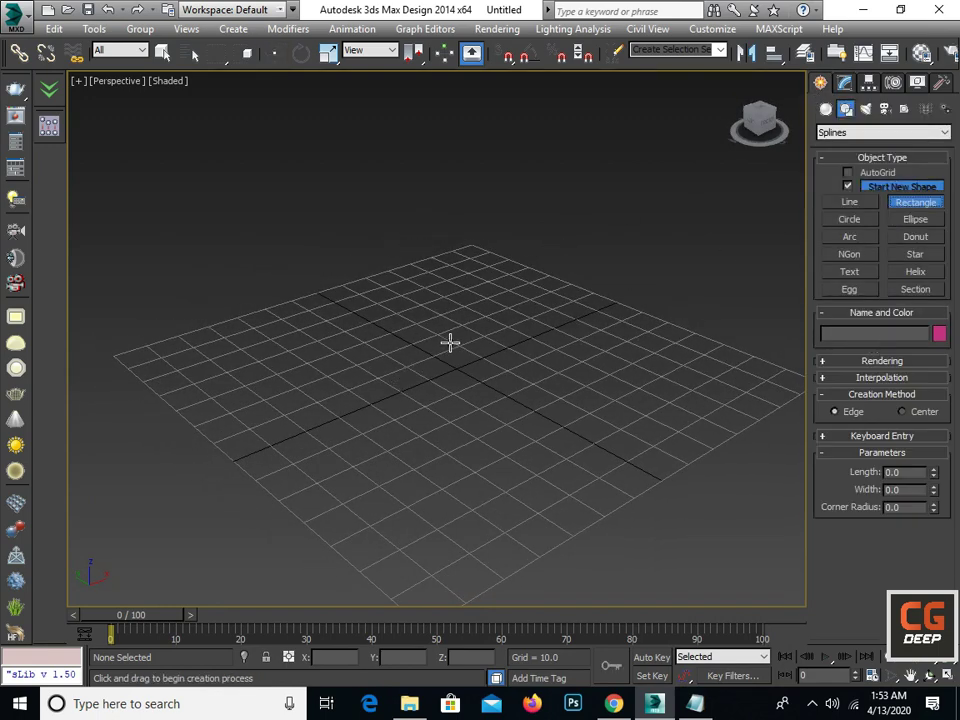
left_click_drag(494, 312, 334, 500)
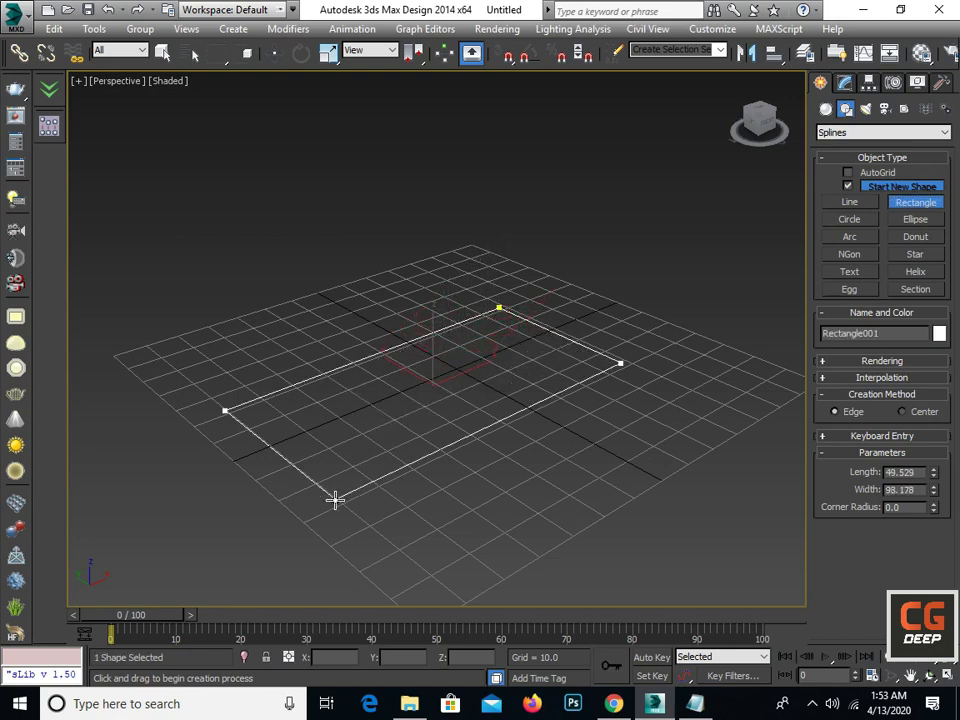
right_click(392, 433)
middle_click_drag(392, 433, 388, 413)
Convert the rectangle to an editable spline and set its vertices to Corner for refining
right_click(375, 378)
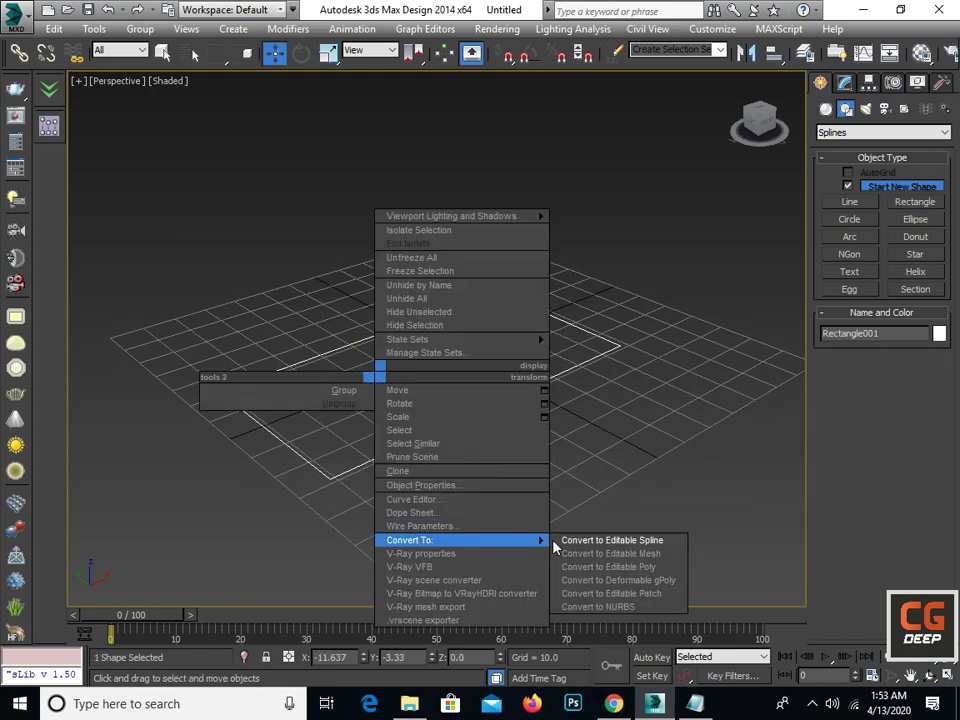
left_click(572, 544)
middle_click_drag(615, 429, 620, 428)
left_click(826, 149)
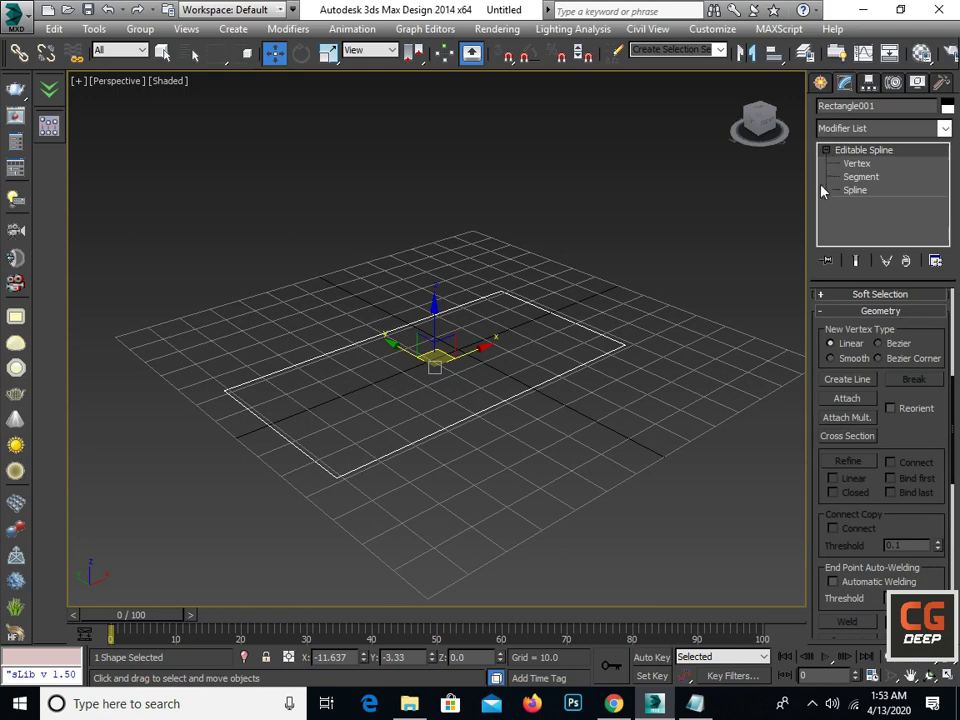
left_click(856, 163)
left_click(500, 291)
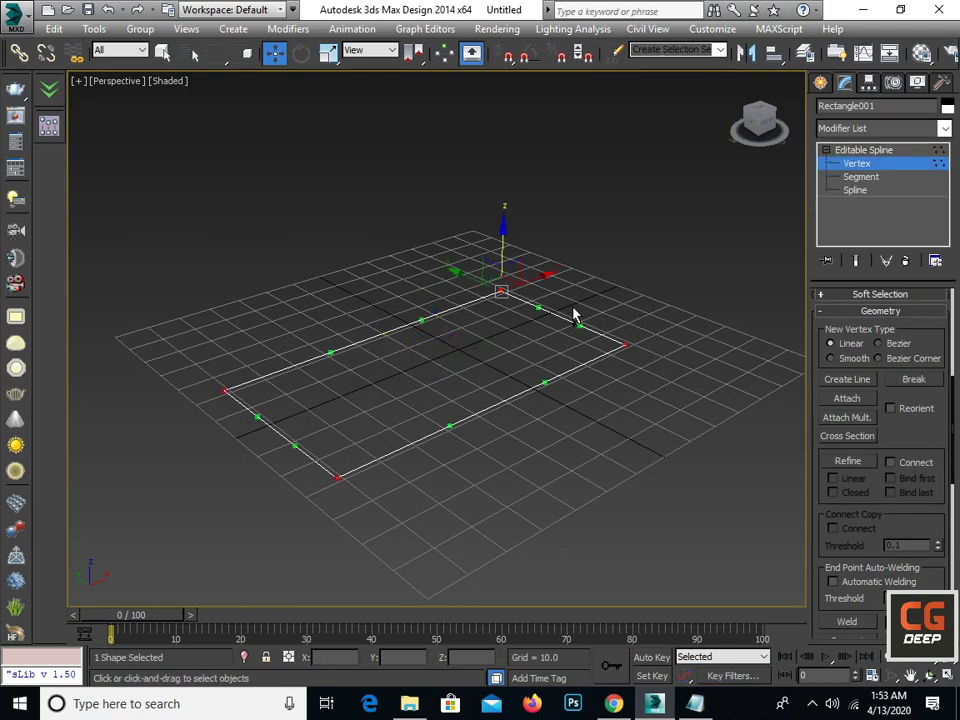
right_click(515, 335)
left_click(482, 242)
middle_click_drag(482, 250, 466, 341, "alt")
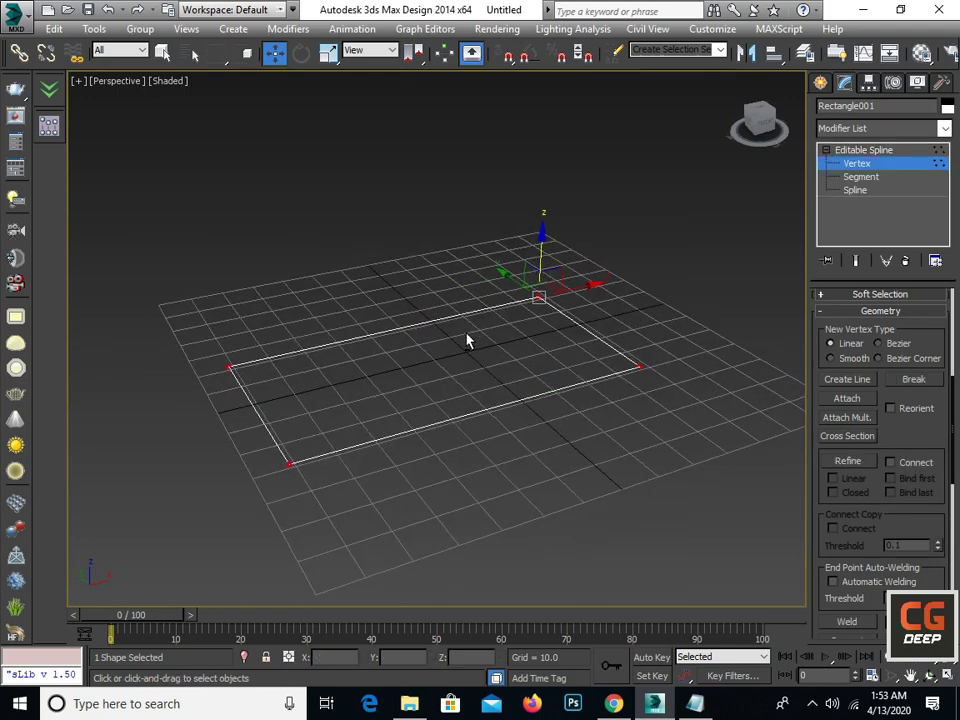
left_click(833, 463)
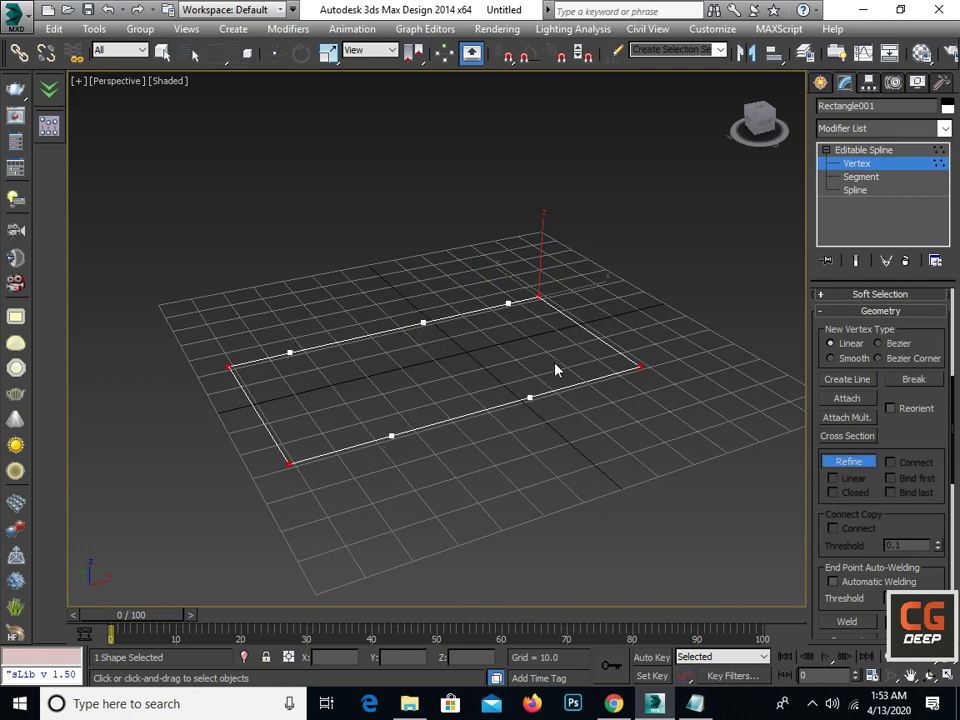
Shift-drag the rectangle to make 3 copies in a row
left_click(863, 149)
scroll(399, 388, "down", 3)
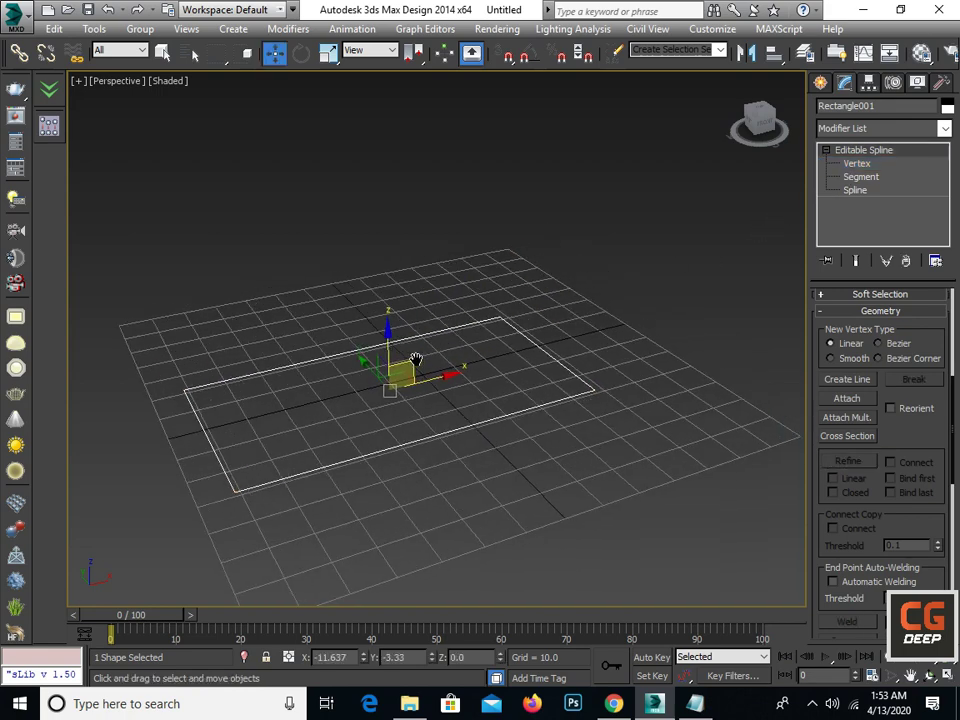
scroll(399, 388, "down", 2)
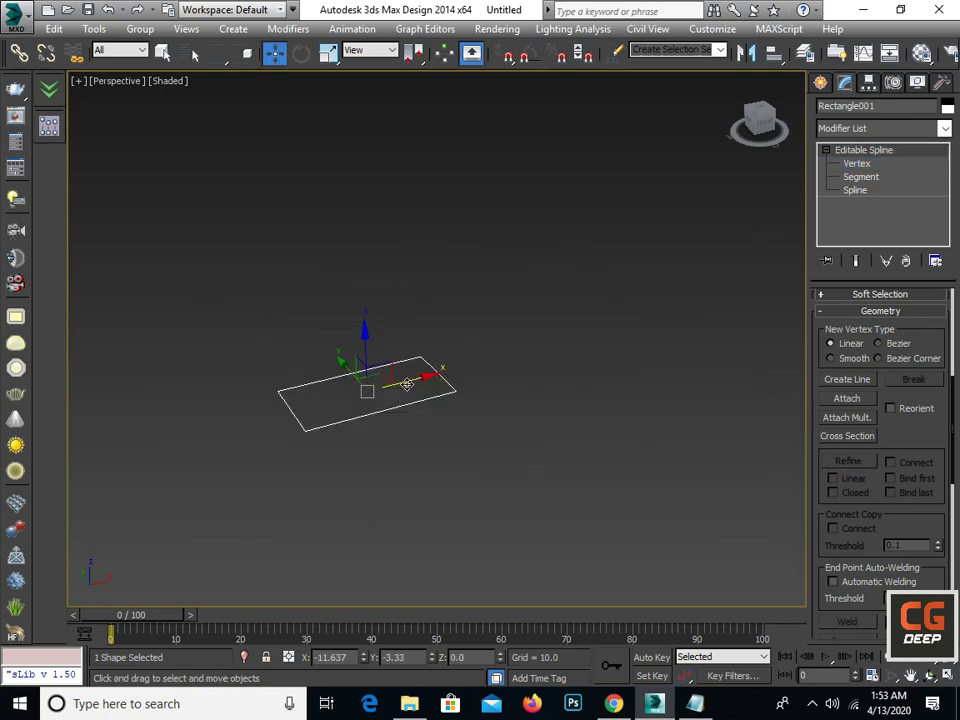
mouse_move(399, 388)
left_mouse_down("shift")
mouse_move(572, 353)
mouse_move(556, 358)
left_mouse_up("shift")
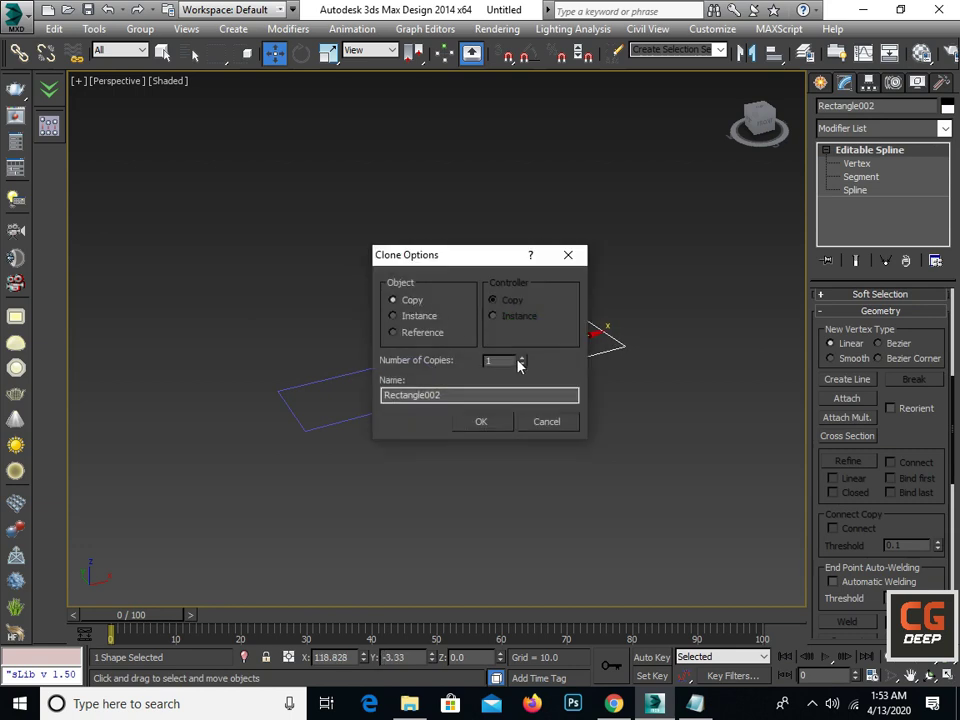
left_click(497, 424)
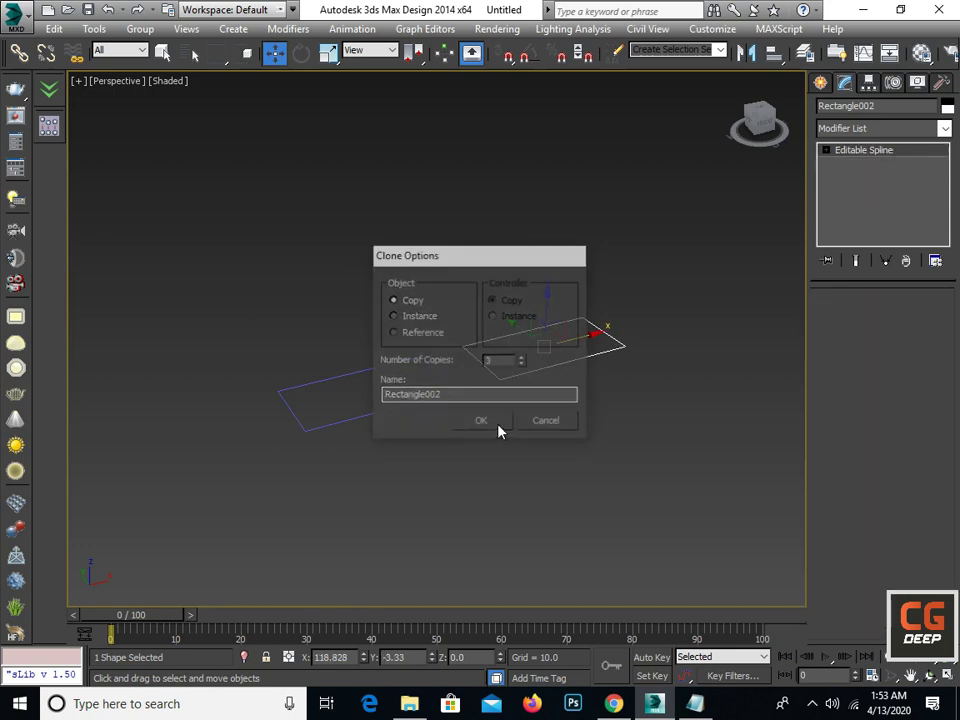
Drag the first rectangle's vertices up and down into a zigzag, then select two copies
left_click(495, 428)
middle_click_drag(524, 417, 495, 427)
left_click(388, 411)
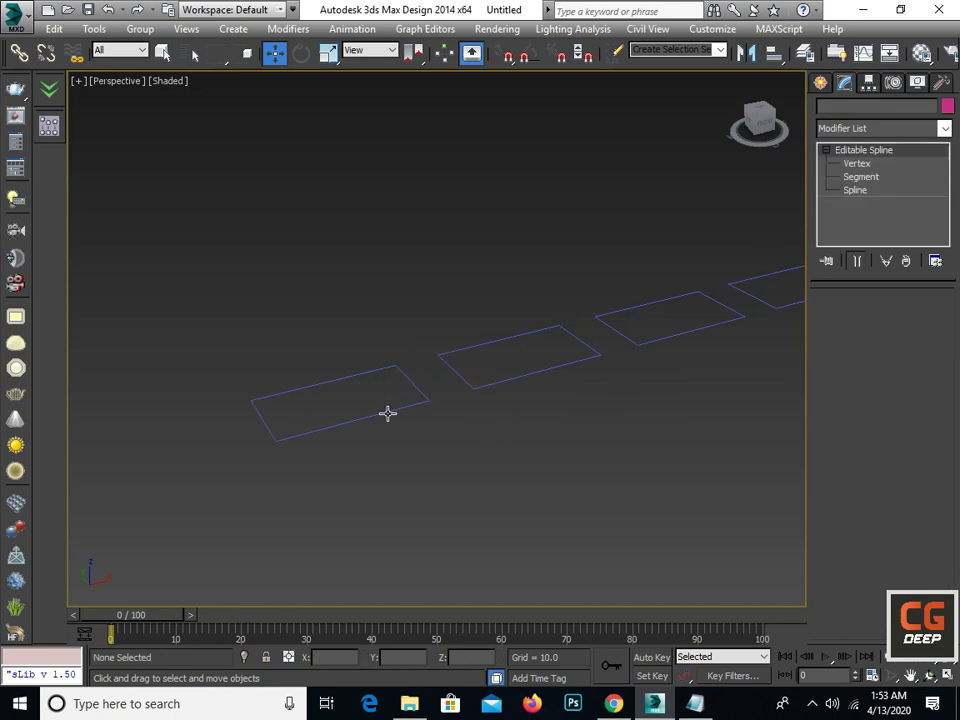
left_click(852, 164)
mouse_move(394, 407)
left_mouse_down()
mouse_move(397, 430)
mouse_move(375, 392)
mouse_move(382, 450)
left_mouse_up()
left_click(317, 430)
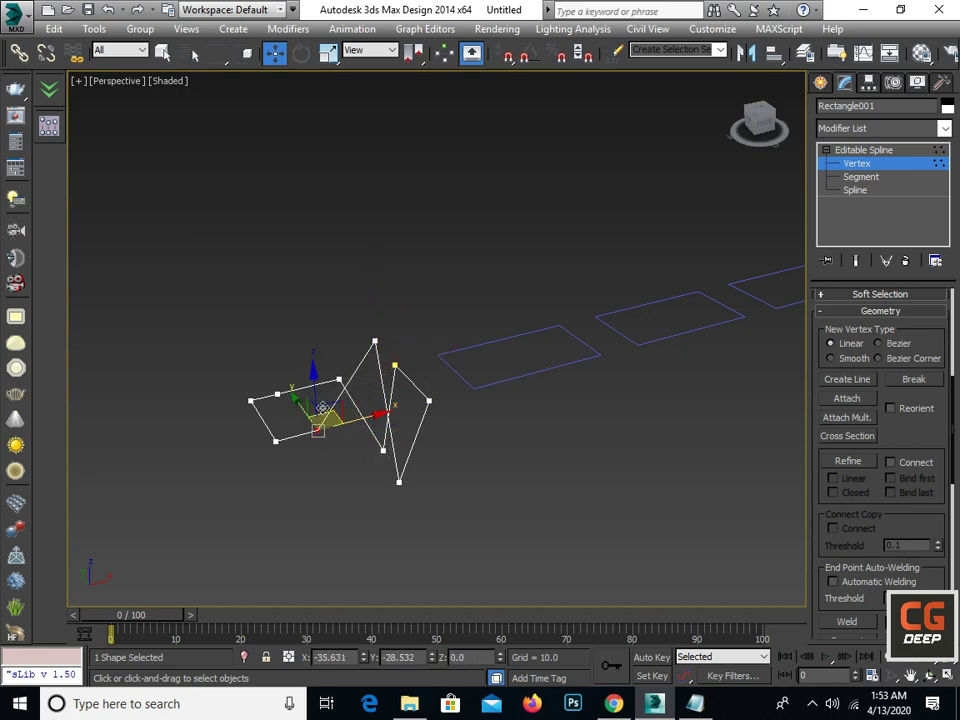
left_click_drag(317, 430, 326, 540)
left_click_drag(339, 380, 335, 325)
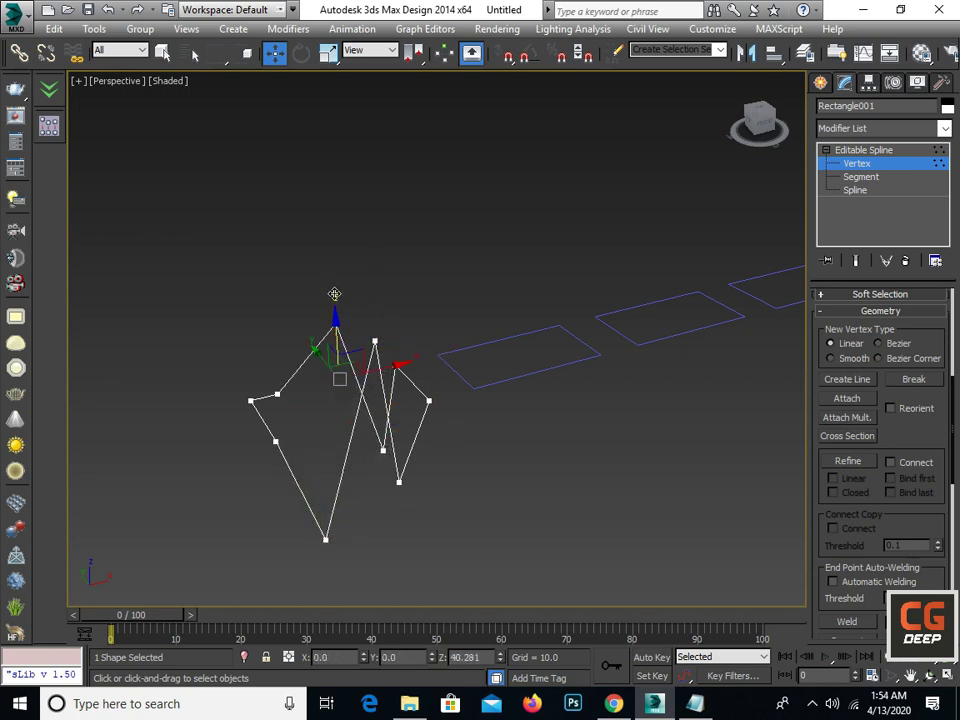
left_click(277, 394)
left_click_drag(273, 356, 269, 292)
middle_click_drag(420, 360, 325, 388)
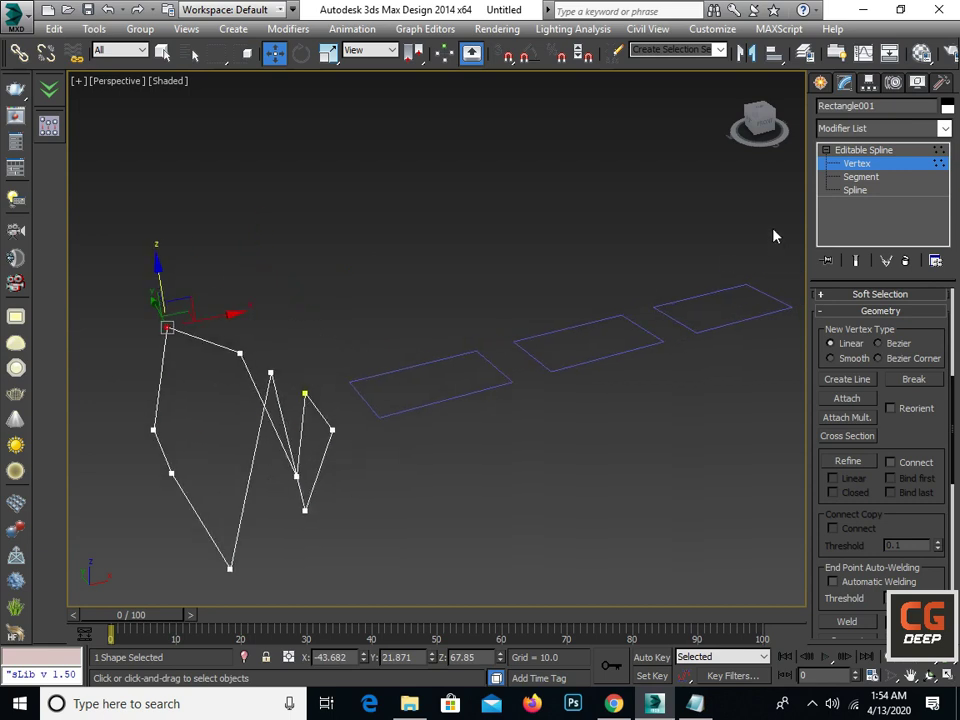
left_click(848, 168)
left_click_drag(431, 321, 568, 413)
Delete the rectangle copies and clone the zigzag shape into a row
key("Delete")
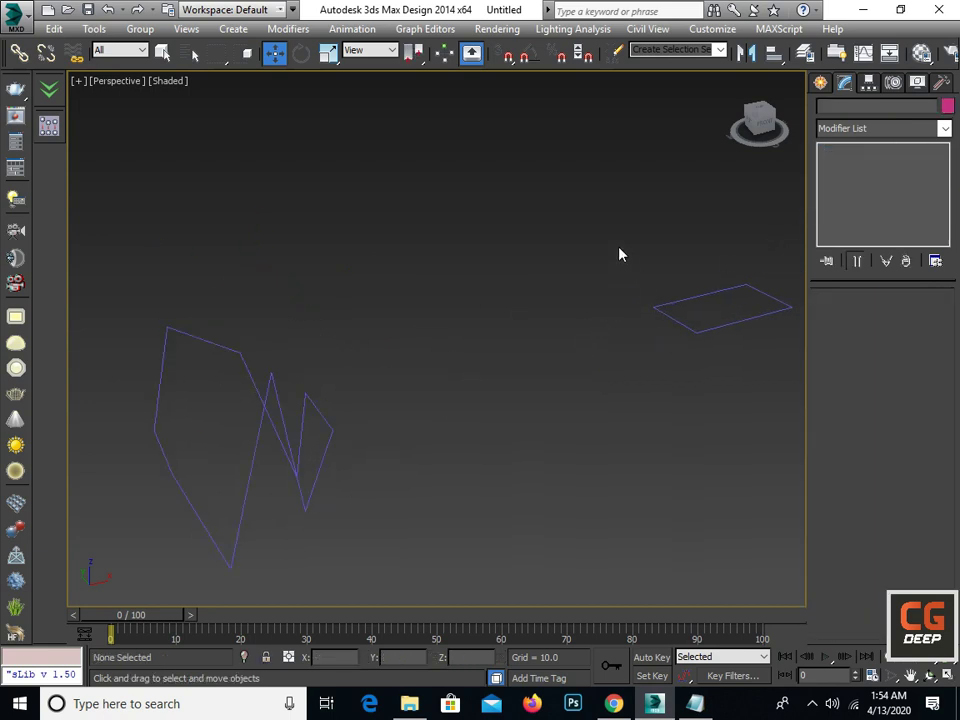
left_click(676, 319)
key("Delete")
left_click(283, 420)
scroll(300, 400, "down", 2)
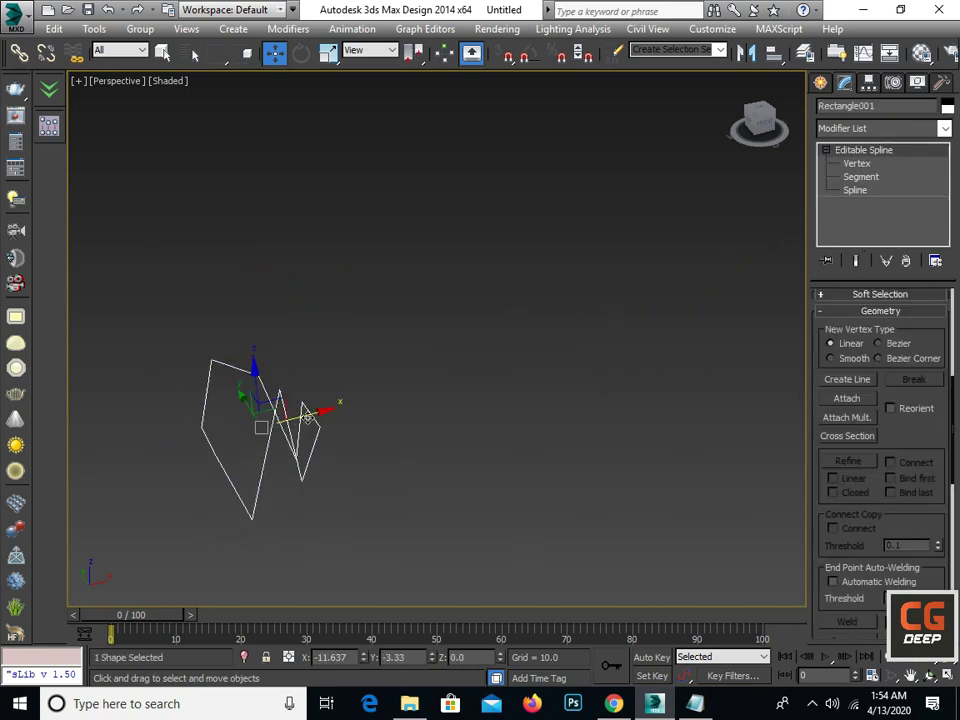
left_click_drag(322, 405, 450, 392, "shift")
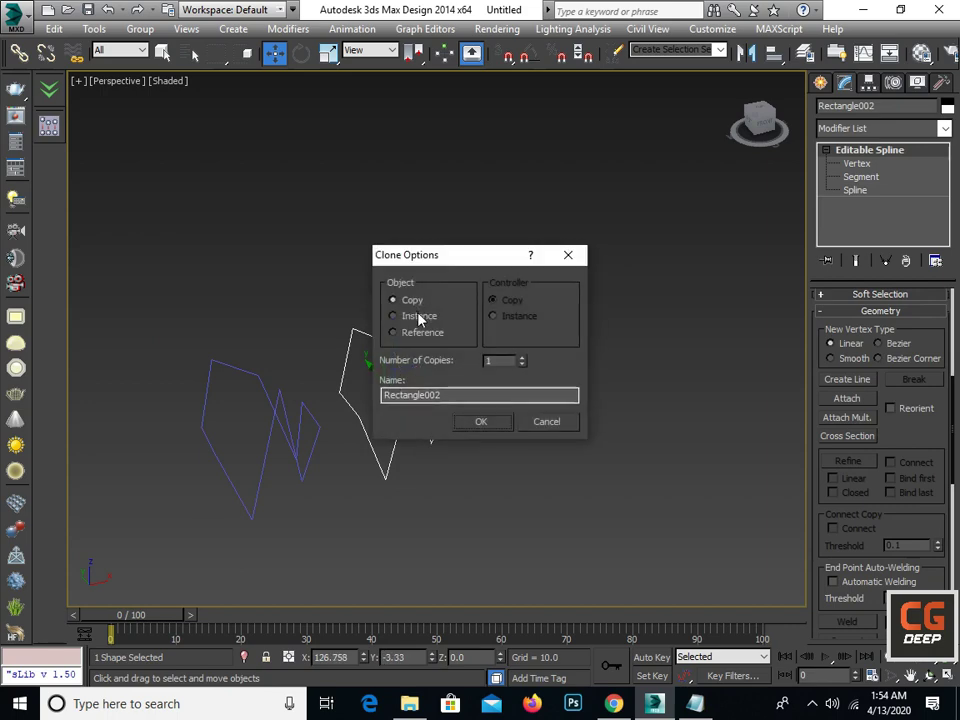
left_click(481, 421)
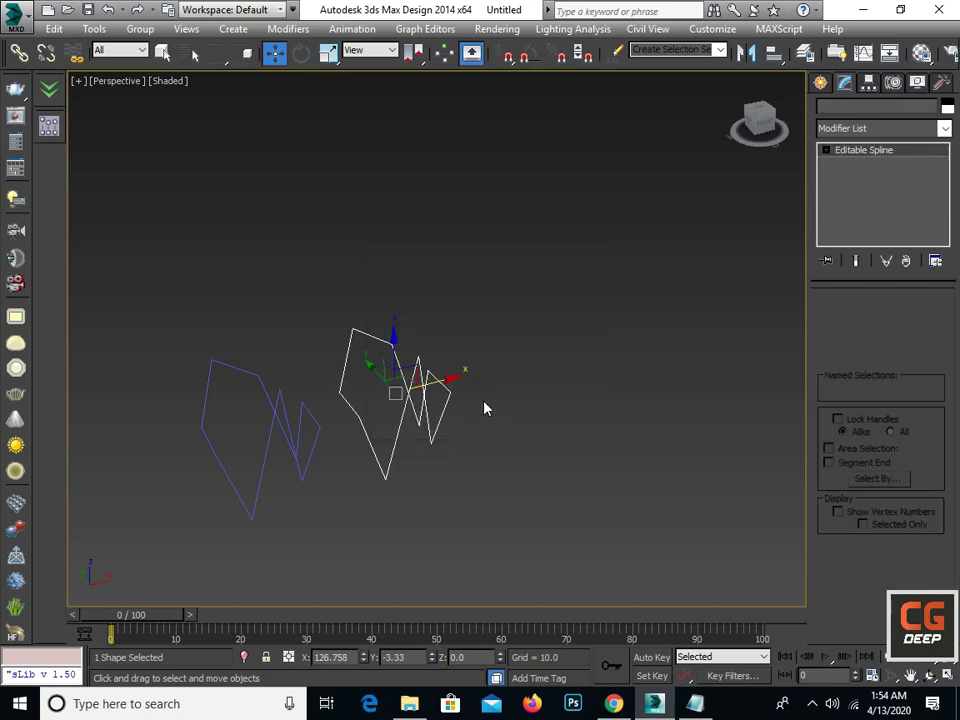
scroll(426, 416, "up", 3)
scroll(426, 416, "down", 3)
mouse_move(480, 407)
middle_mouse_down("alt")
mouse_move(418, 392)
mouse_move(436, 449)
mouse_move(451, 411)
mouse_move(416, 413)
mouse_move(405, 401)
middle_mouse_up("alt")
Snap the first zigzag's bottom, top and raised vertices back onto the rectangle's plane
left_click(428, 443)
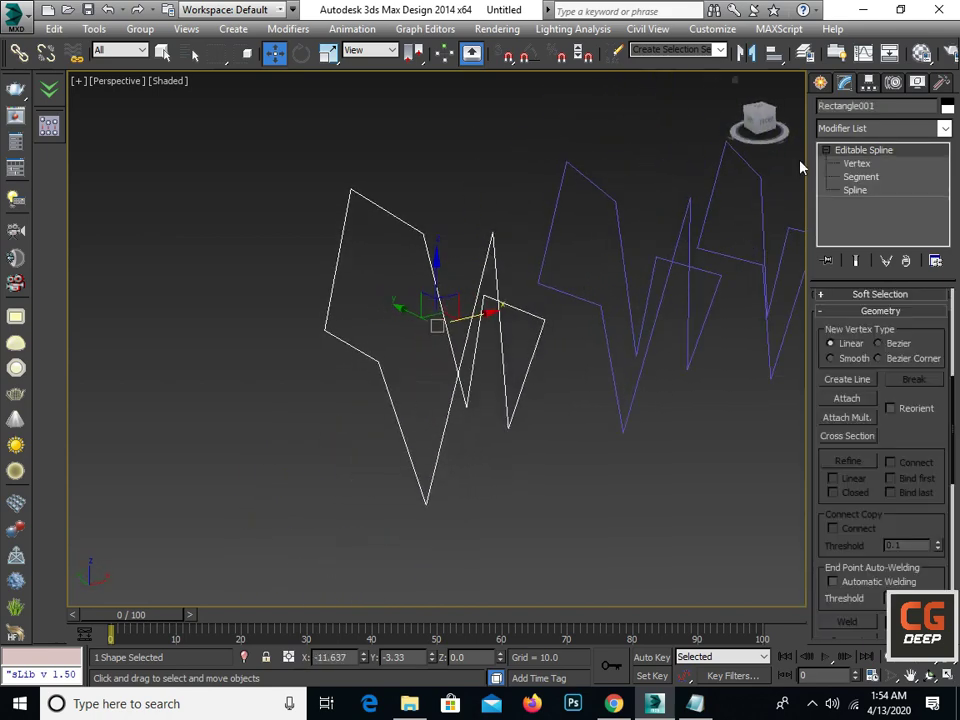
left_click(855, 163)
middle_click_drag(440, 335, 419, 330, "alt")
left_click(409, 516)
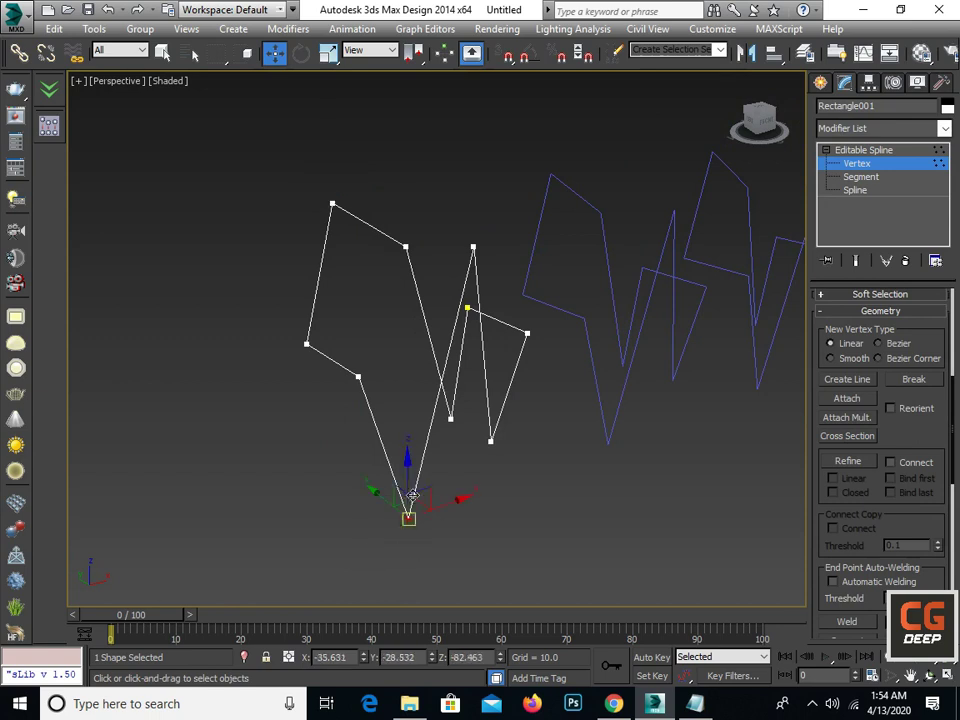
left_click_drag(407, 481, 368, 383)
middle_click_drag(368, 385, 361, 440)
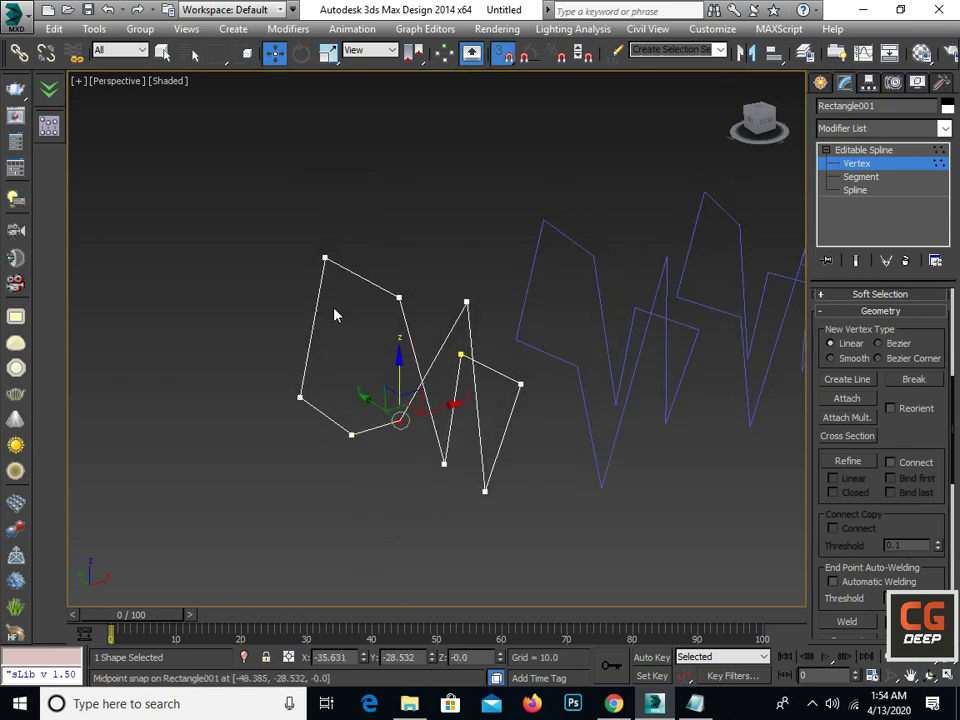
mouse_move(291, 216)
left_mouse_down()
mouse_move(346, 272)
mouse_move(296, 364)
mouse_move(322, 382)
left_mouse_up()
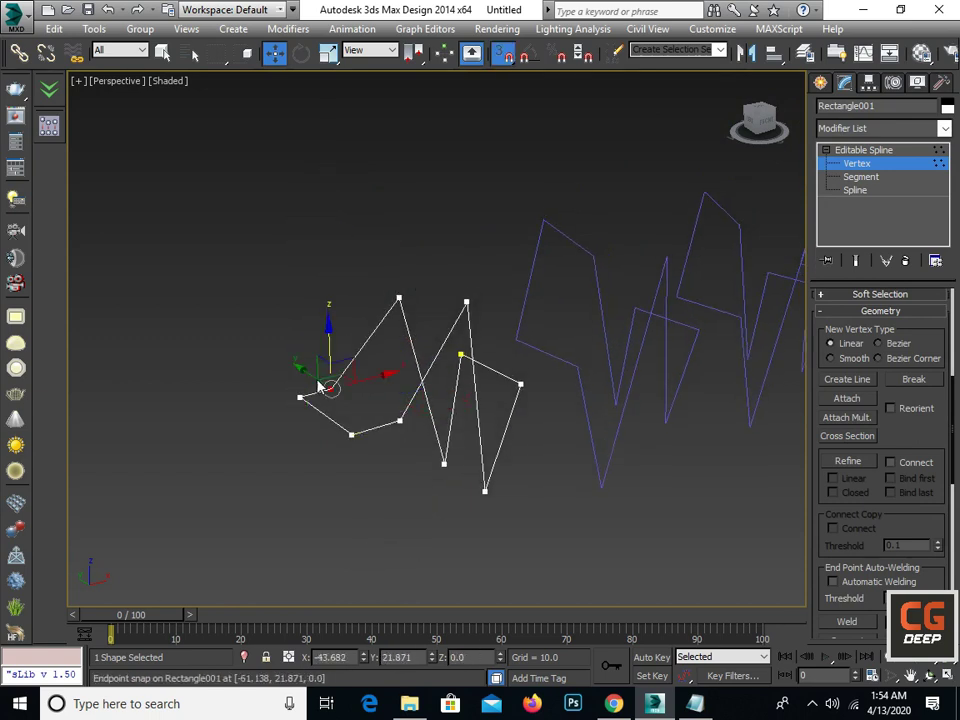
middle_click_drag(322, 382, 346, 315, "alt")
left_click(345, 315)
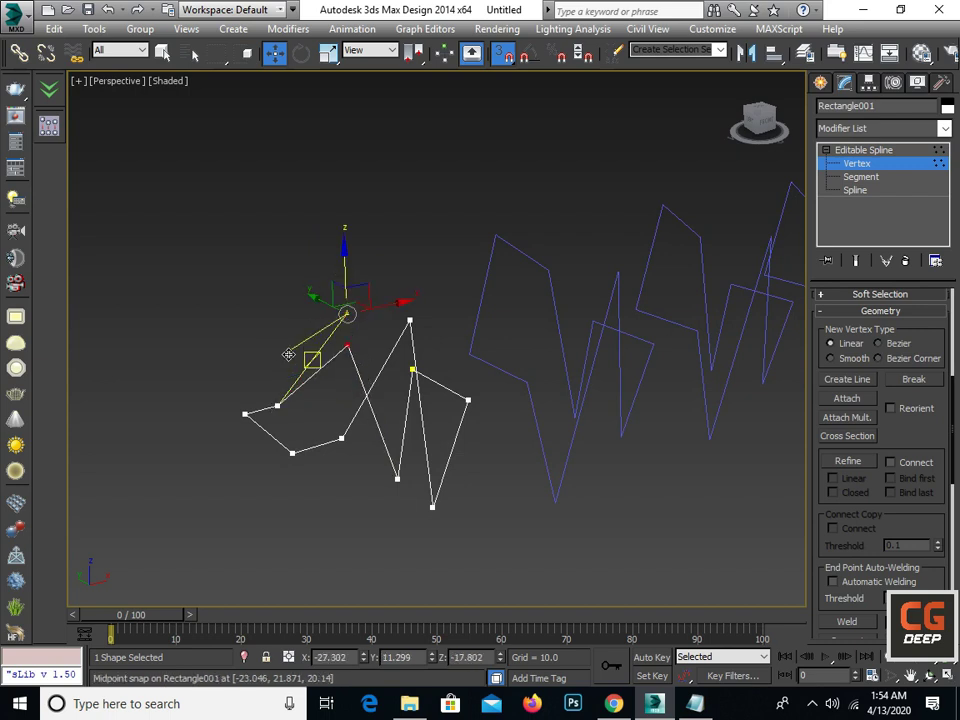
left_click_drag(343, 273, 349, 386)
middle_click_drag(349, 386, 370, 330, "alt")
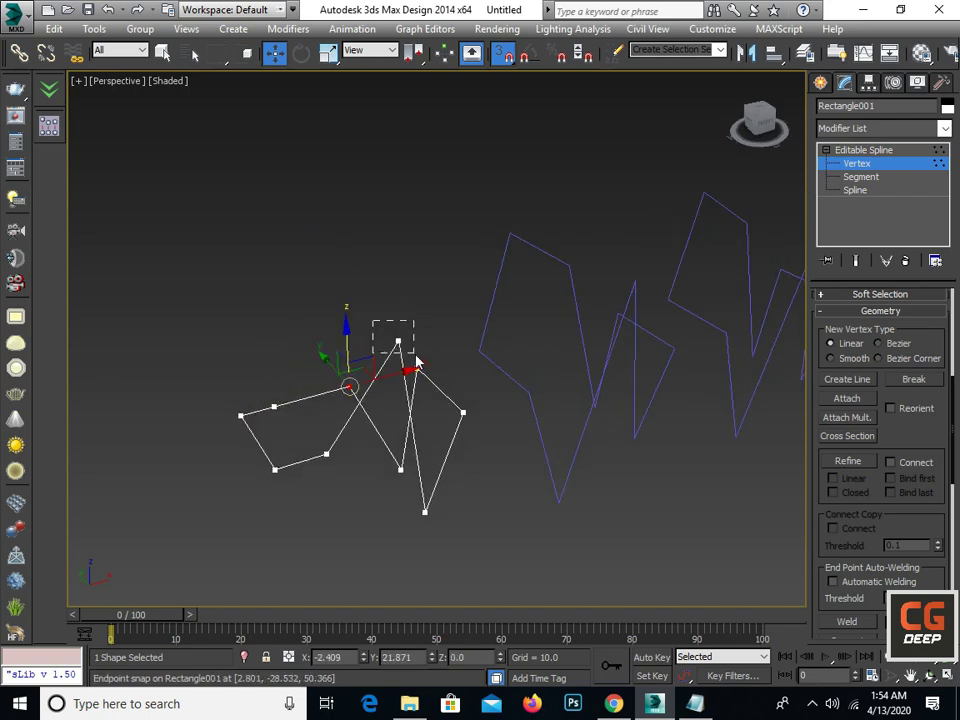
Snap the remaining stray vertices into line so Rectangle001 is a flat rectangle
middle_click_drag(417, 362, 405, 324, "alt")
left_click_drag(405, 324, 399, 438)
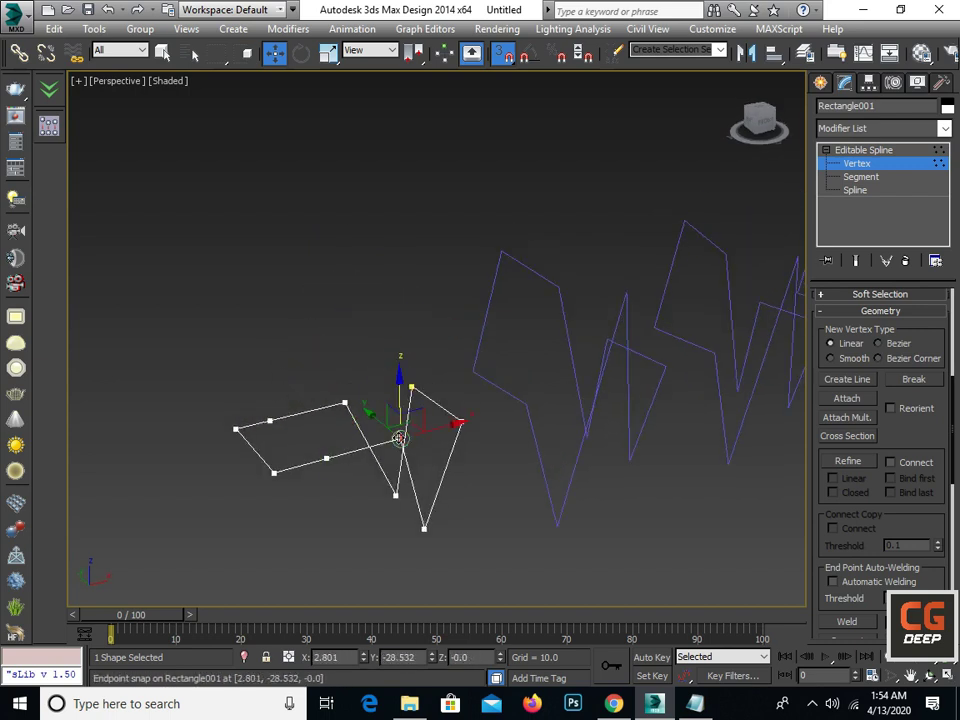
middle_click_drag(399, 438, 443, 553, "alt")
left_click_drag(417, 530, 428, 525)
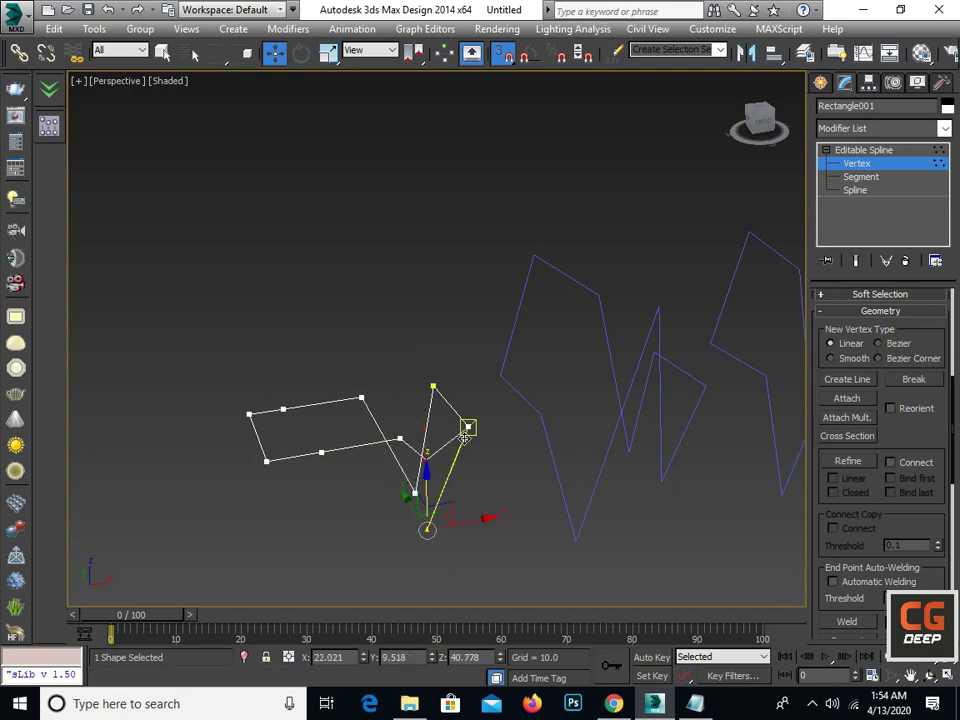
left_click_drag(467, 428, 396, 476)
middle_click_drag(396, 476, 430, 535, "alt")
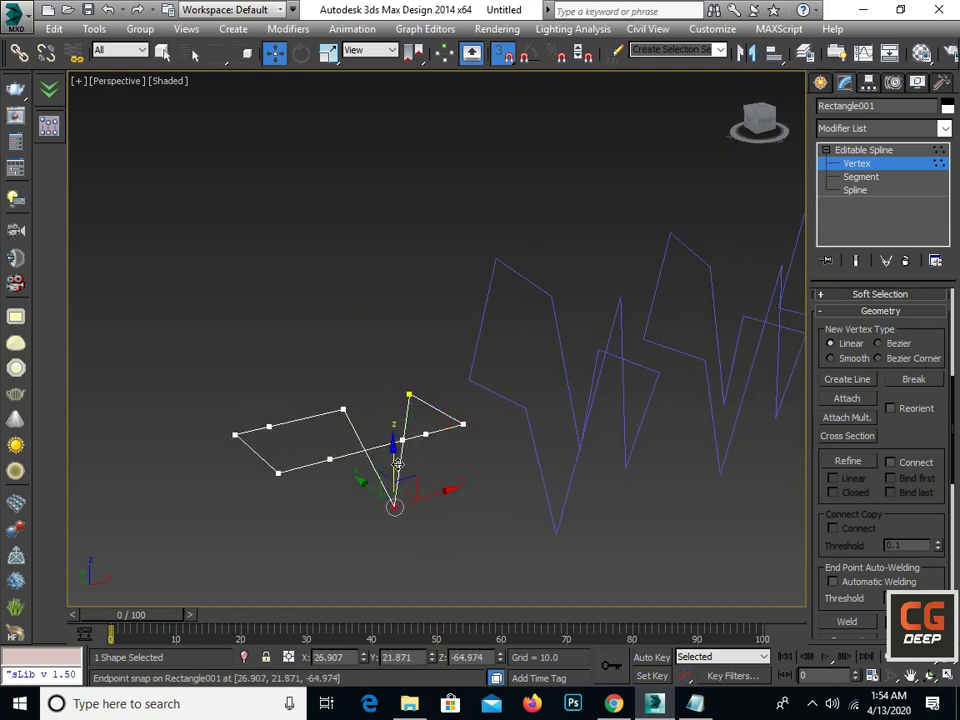
left_click_drag(407, 397, 390, 388)
mouse_move(390, 388)
middle_mouse_down("alt")
mouse_move(540, 419)
mouse_move(536, 448)
mouse_move(843, 242)
middle_mouse_up("alt")
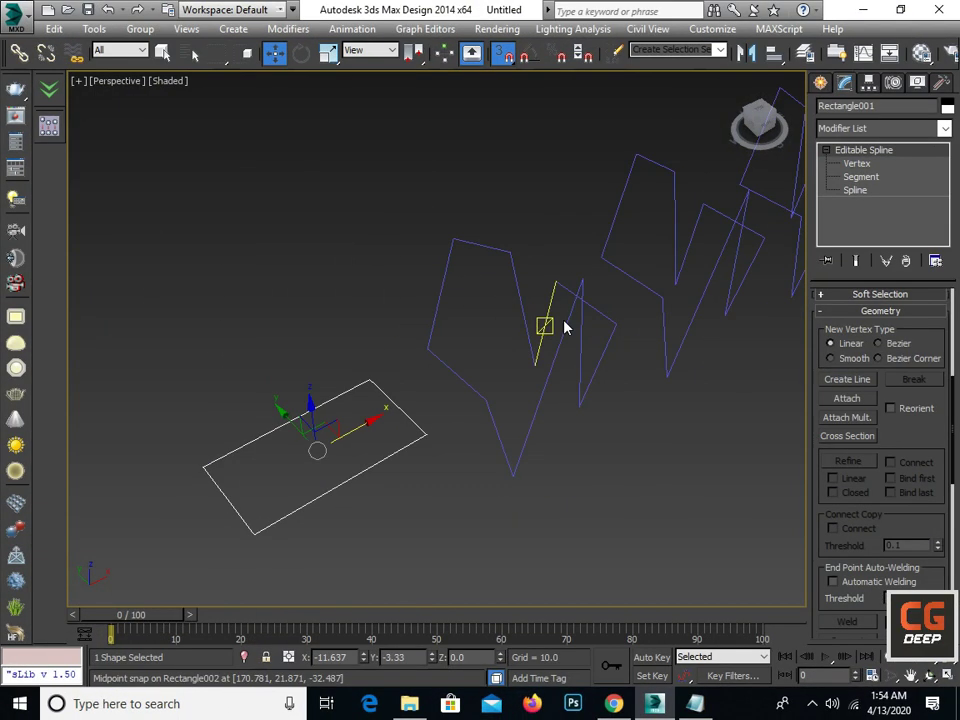
Select Rectangle002, select all its vertices with Ctrl+A, and switch to Scale
left_click(564, 326)
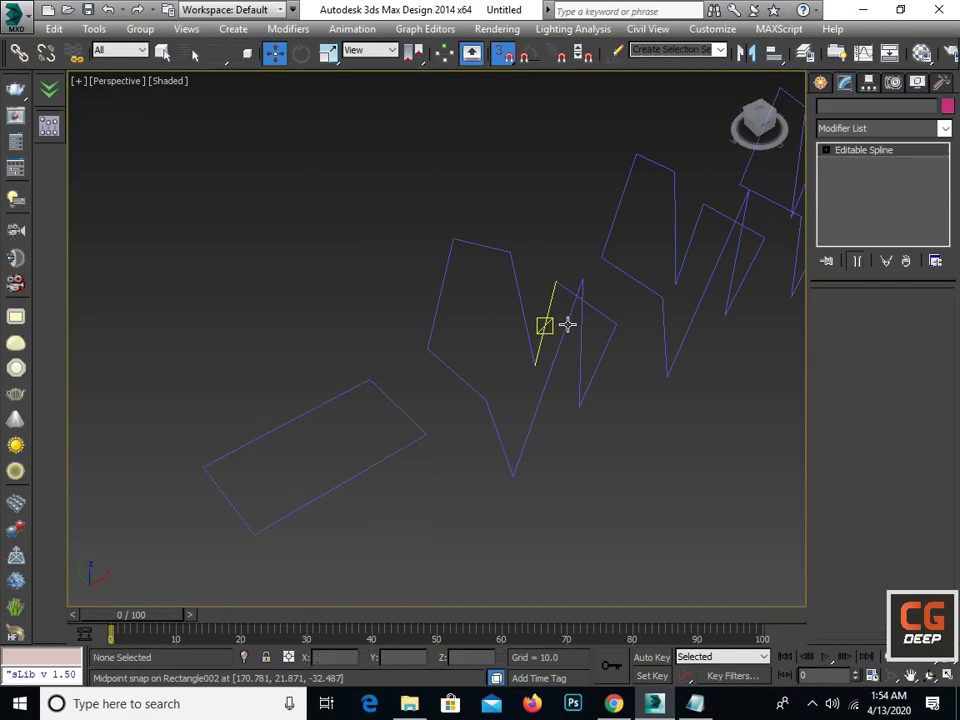
left_click(830, 150)
key("ctrl+a")
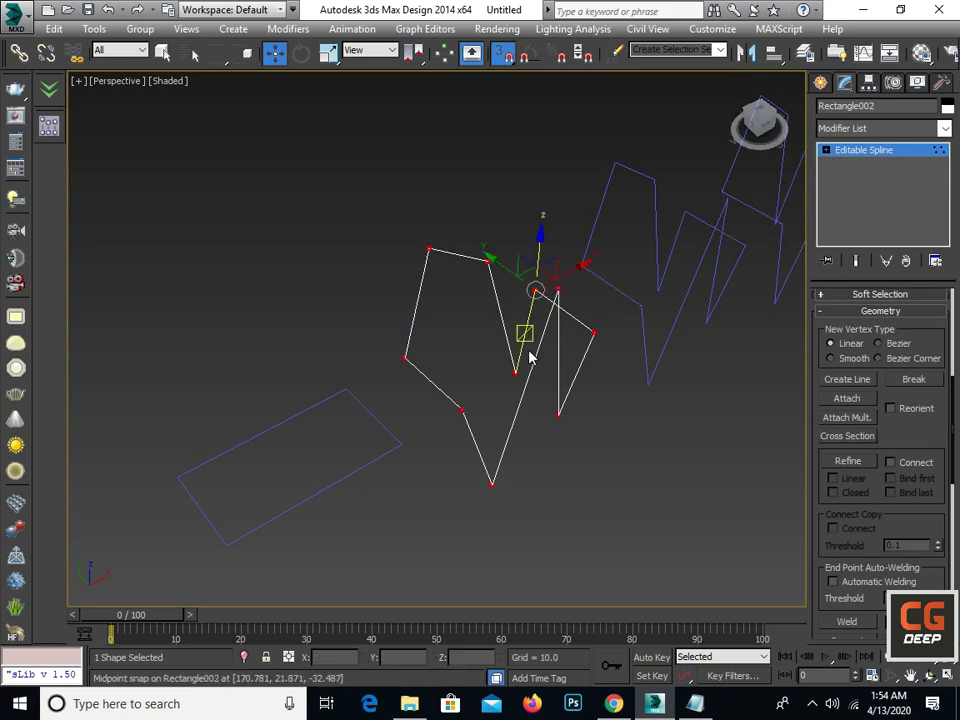
middle_click_drag(529, 354, 534, 354, "alt")
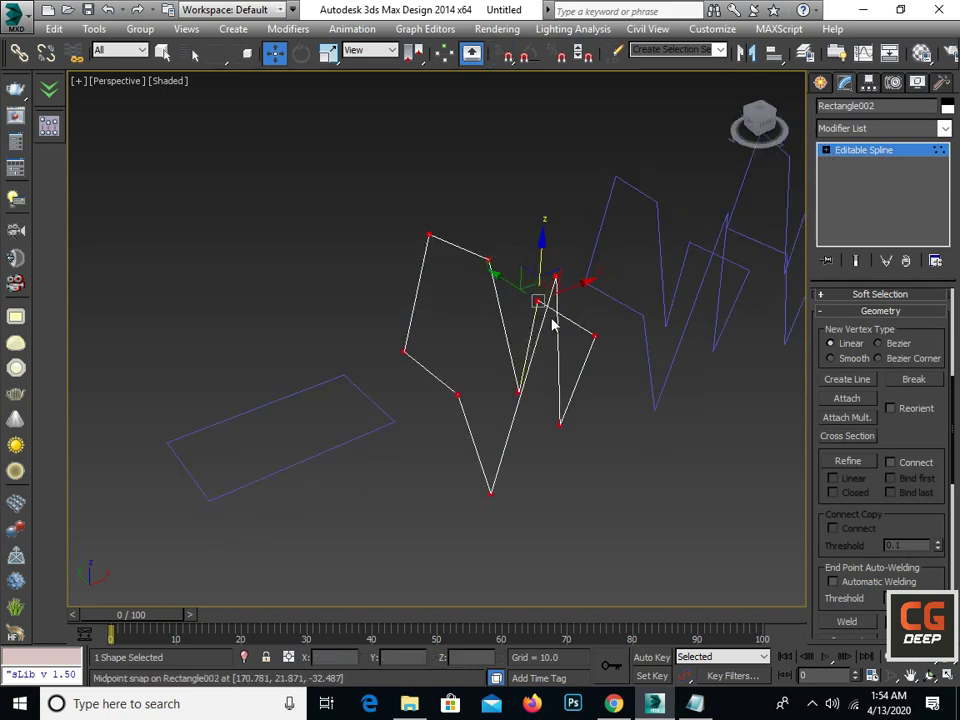
middle_click_drag(515, 310, 521, 306, "alt")
key("r")
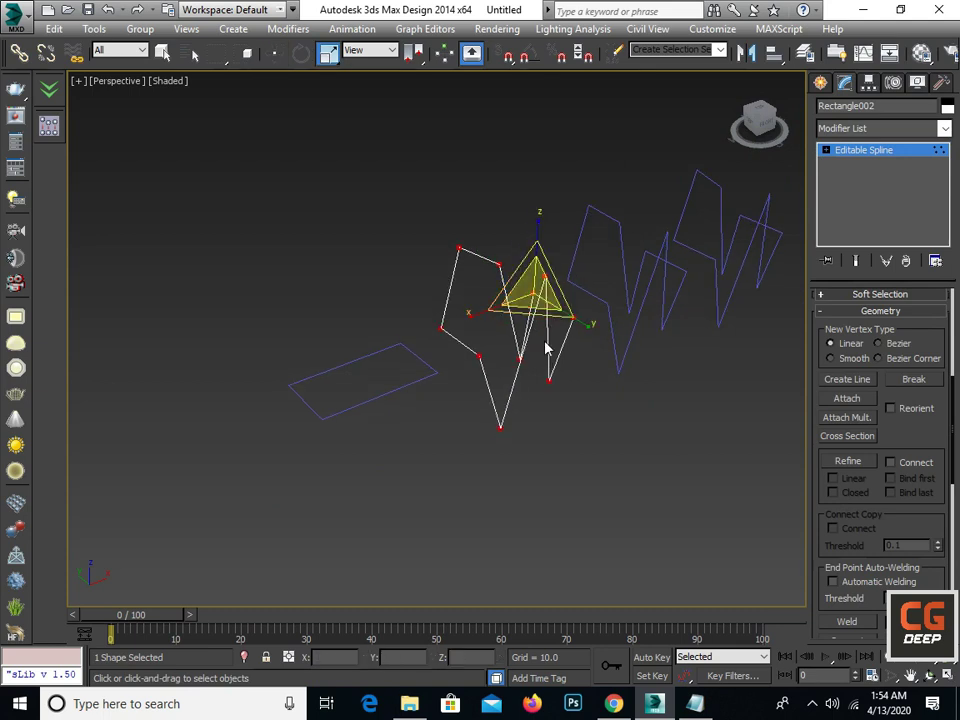
At Spline level, scale Rectangle002 down along Z until it lies flat
left_click(826, 150)
left_click(855, 190)
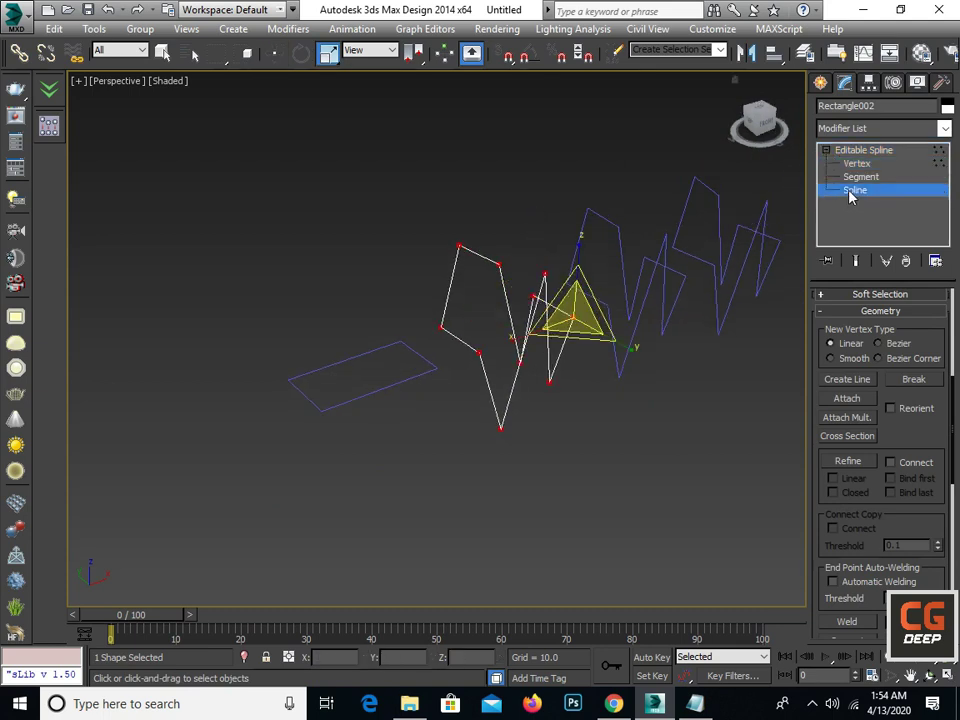
middle_click_drag(617, 276, 554, 310, "alt")
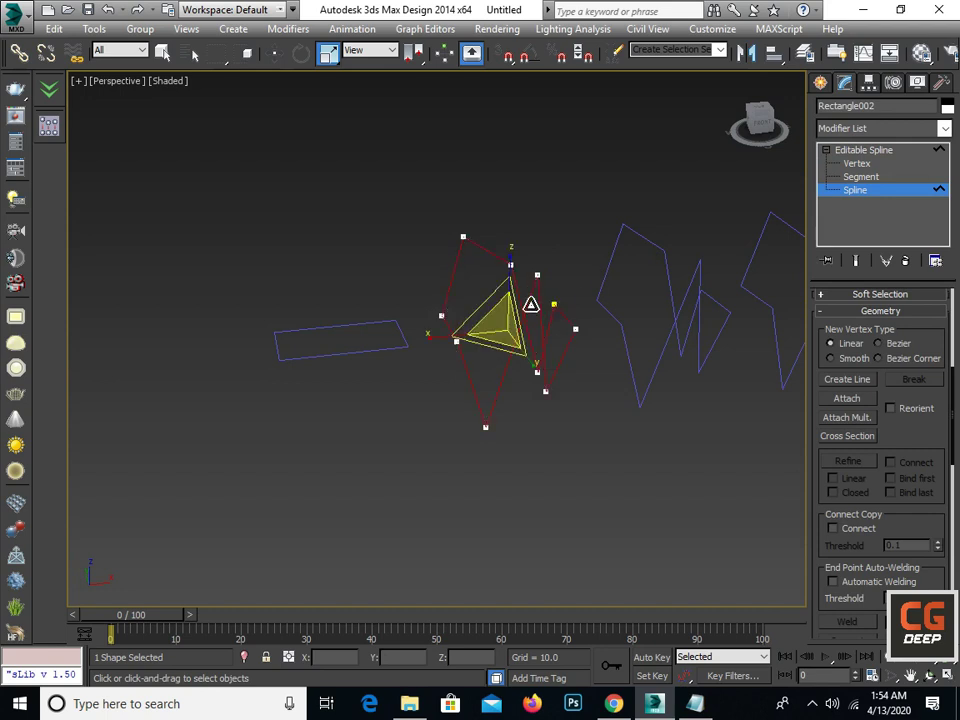
left_click_drag(531, 304, 260, 172)
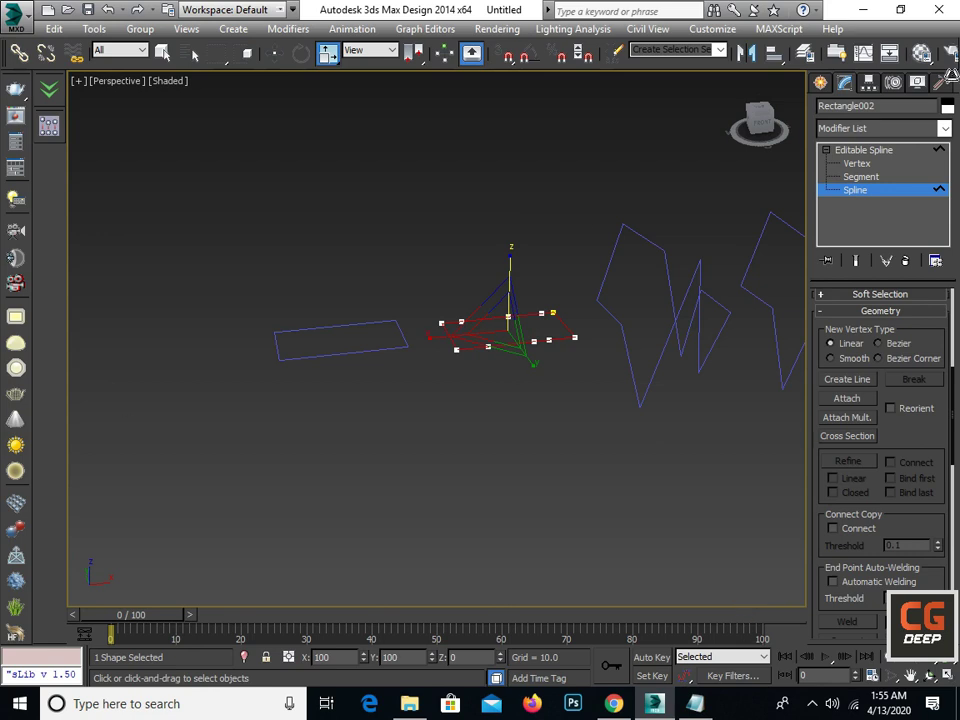
scroll(550, 318, "up", 4)
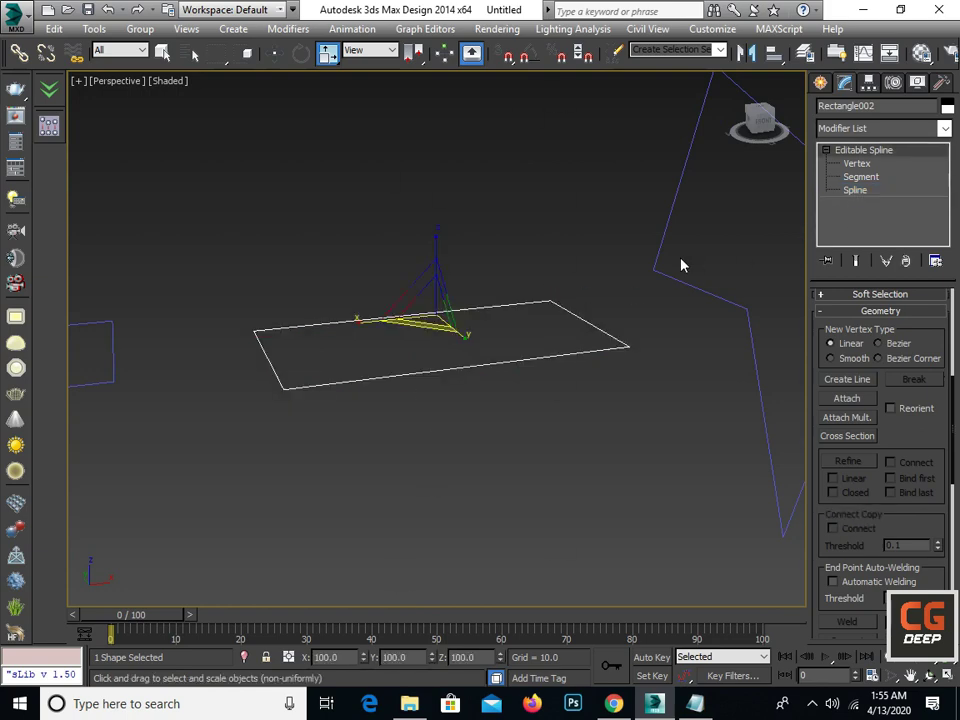
middle_click_drag(681, 264, 497, 321)
Delete the right-hand zigzag and window-select all vertices of Rectangle003
key("w")
left_click(527, 330)
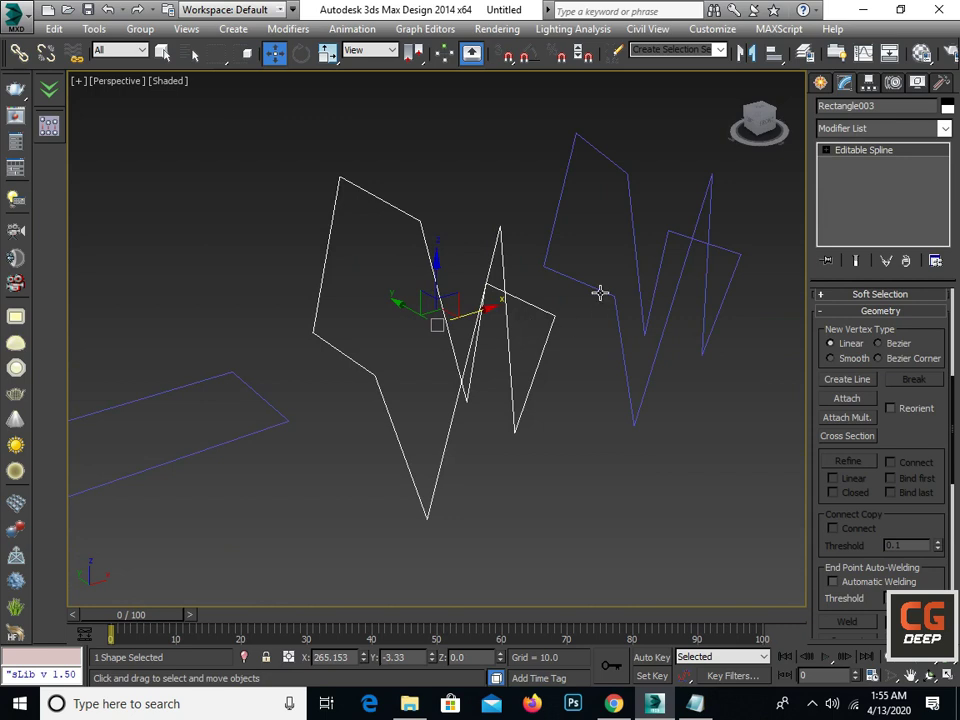
left_click(600, 292)
key("Delete")
left_click(482, 313)
scroll(484, 330, "down", 2)
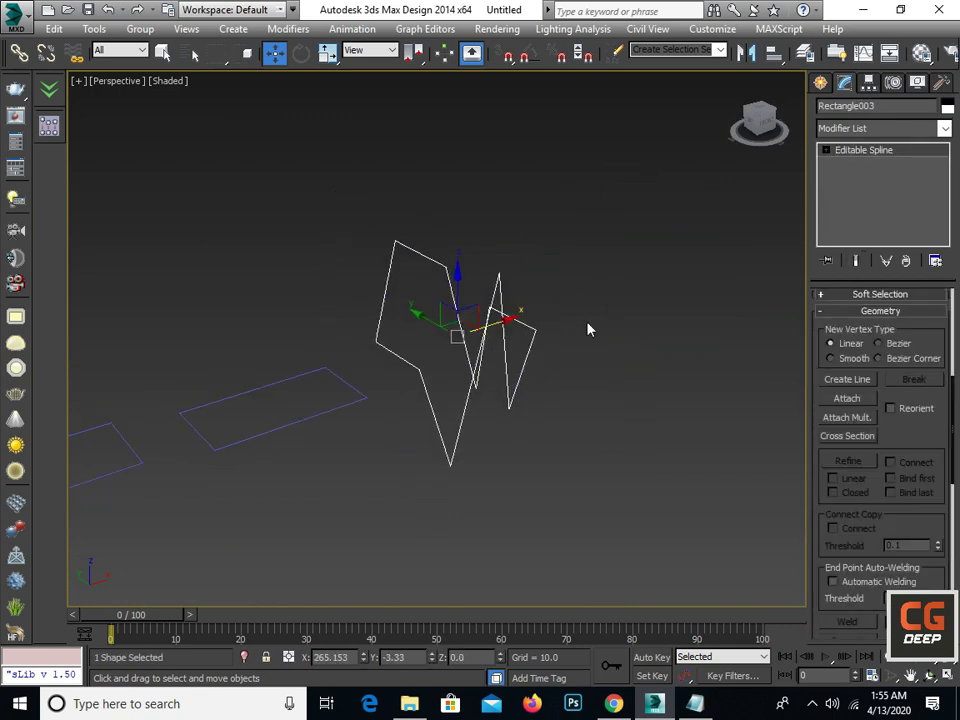
left_click(825, 150)
left_click(856, 163)
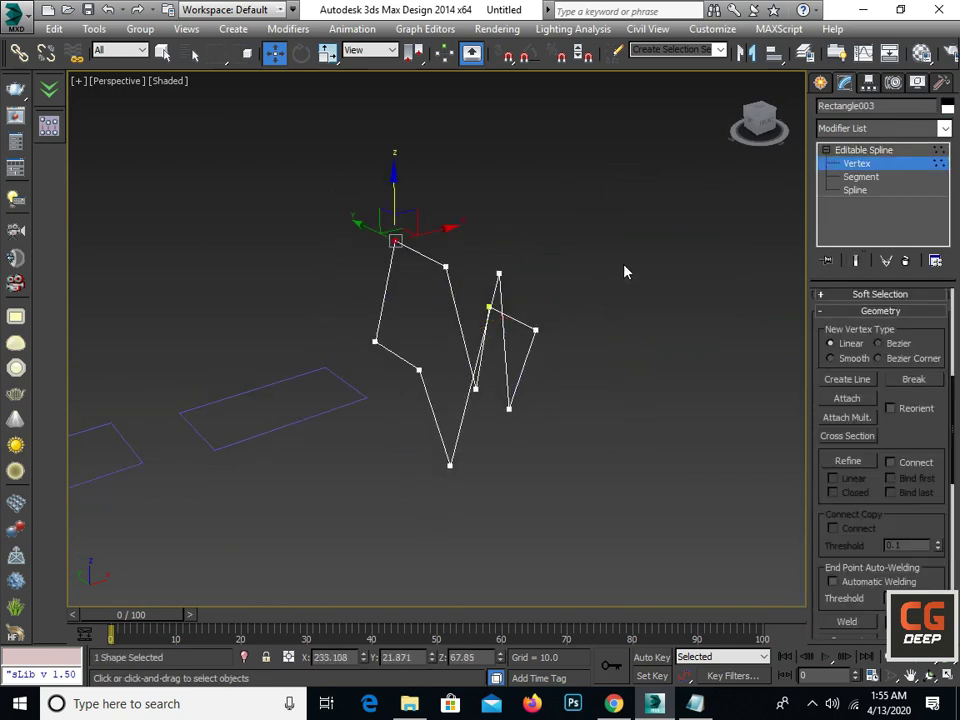
left_click_drag(625, 173, 356, 518)
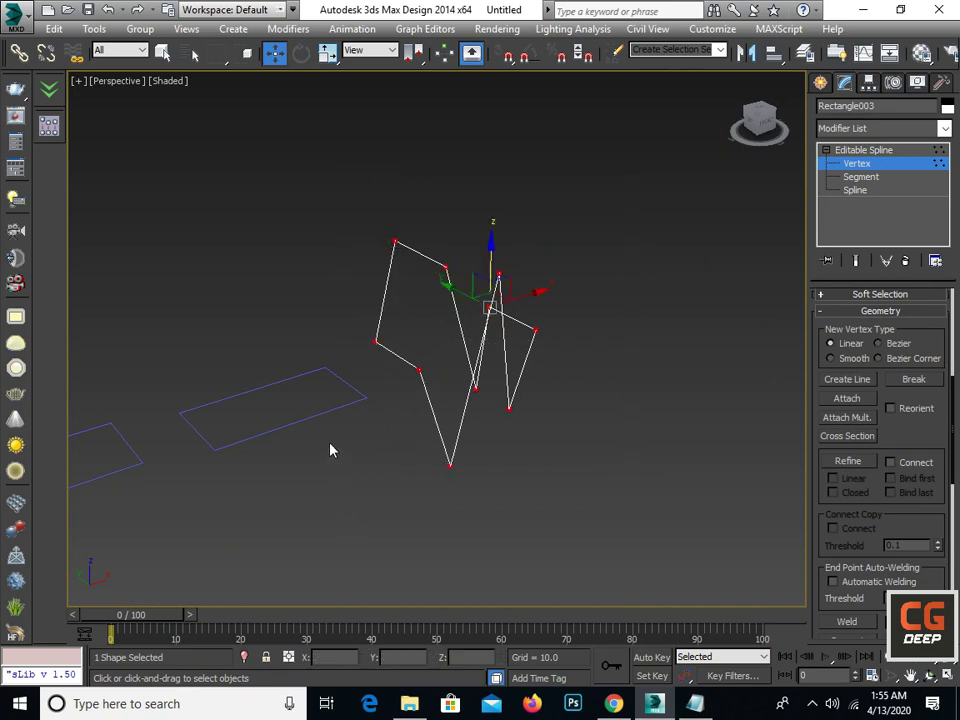
mouse_move(330, 450)
middle_mouse_down()
mouse_move(430, 436)
mouse_move(338, 308)
middle_mouse_up()
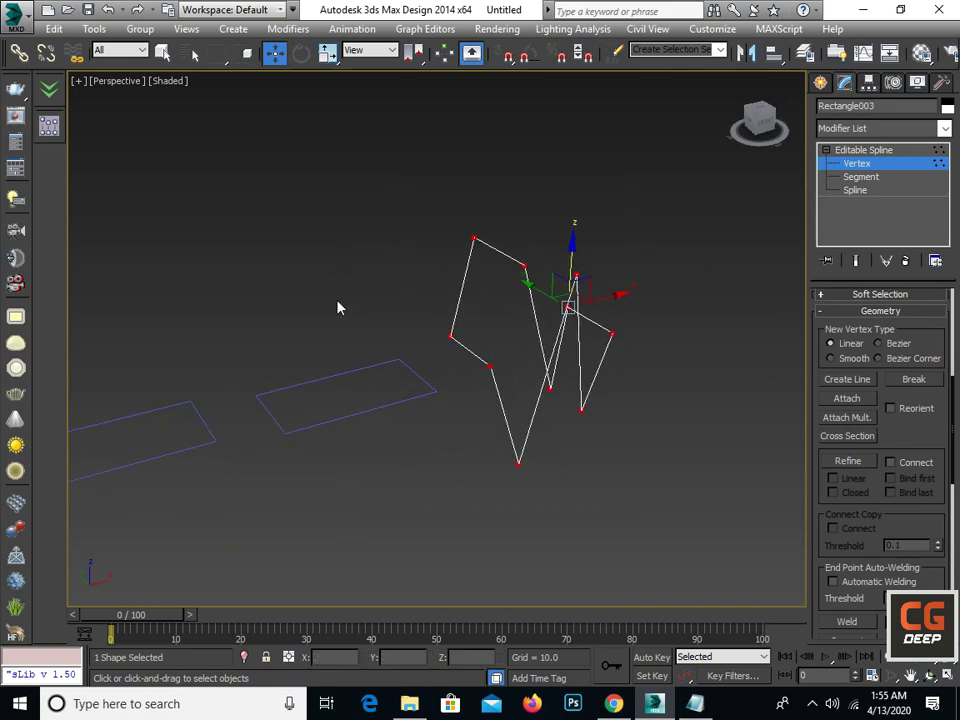
Run vertPlacer on Rectangle003 with axis Z and action Maximum, then click Do
left_click(48, 125)
left_click_drag(409, 338, 167, 110)
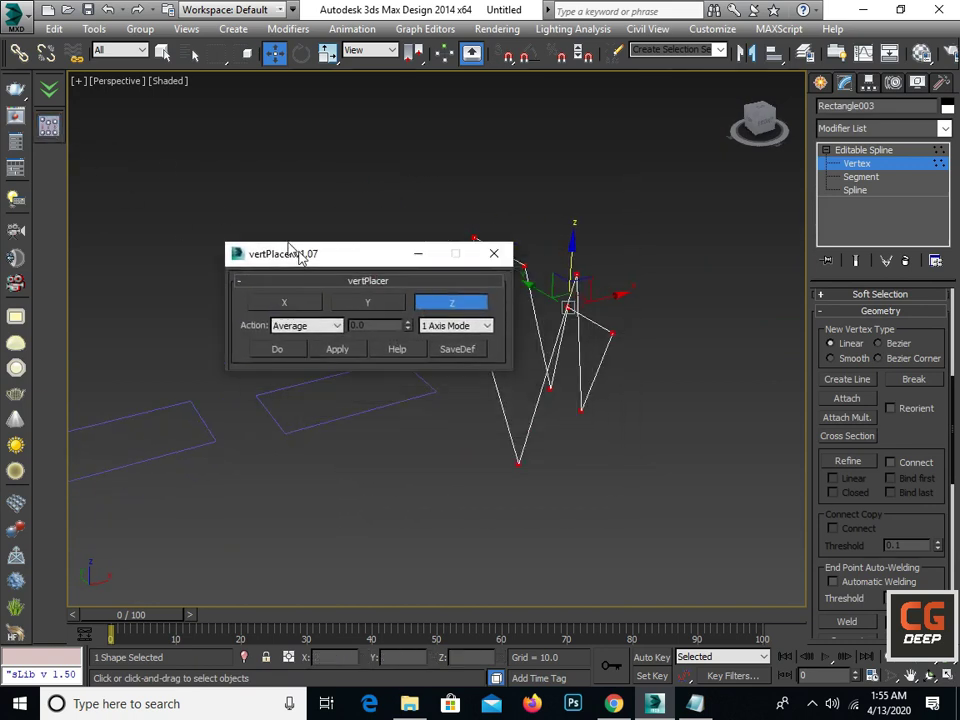
left_click(577, 275)
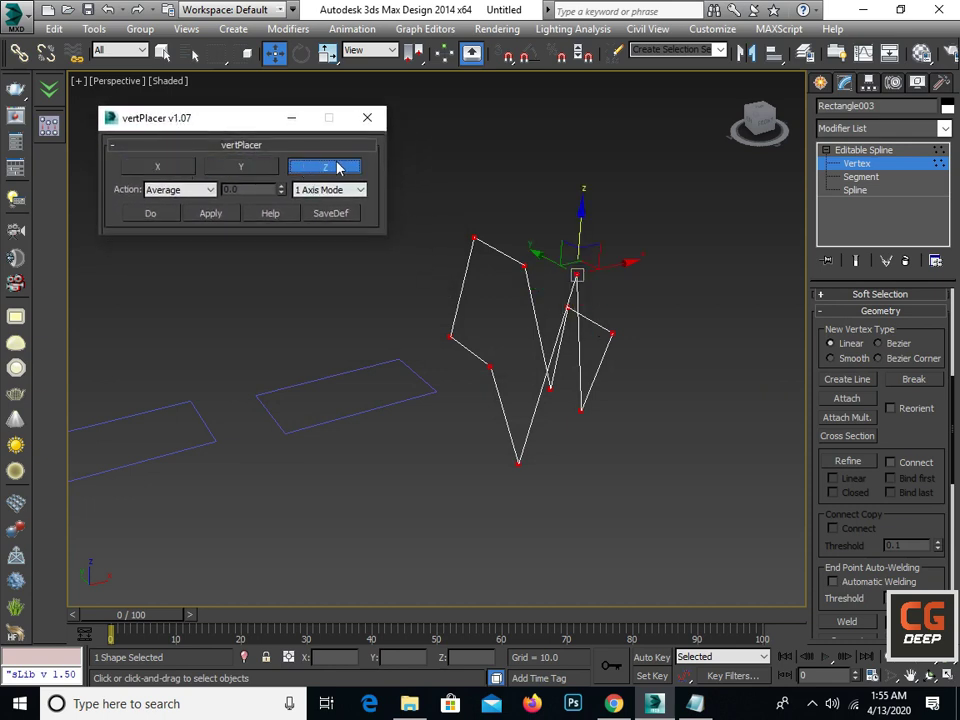
left_click(199, 191)
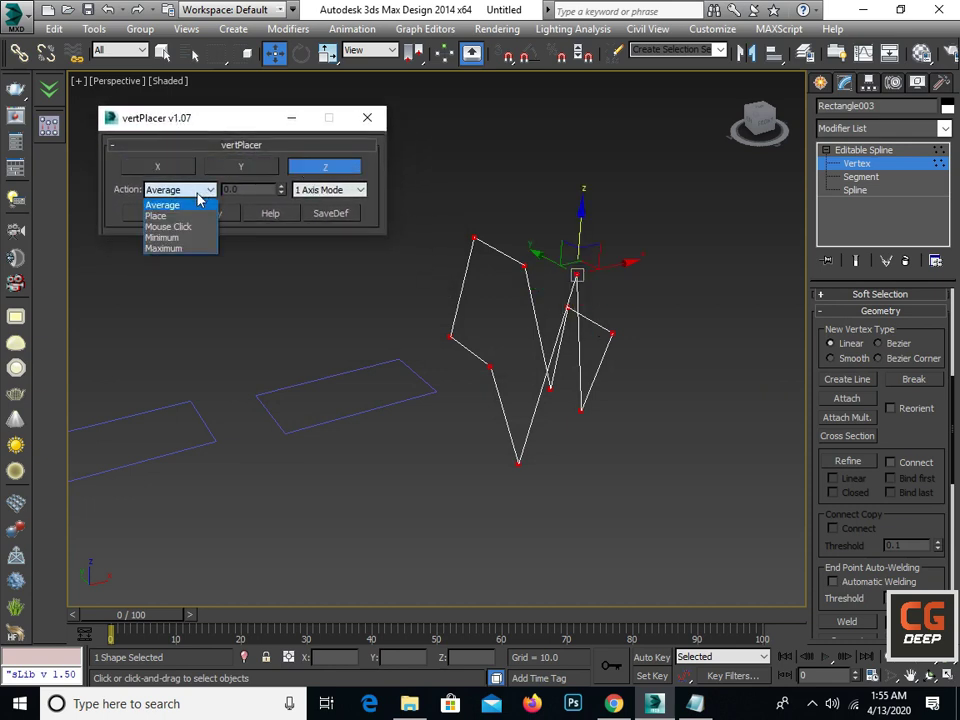
left_click(177, 250)
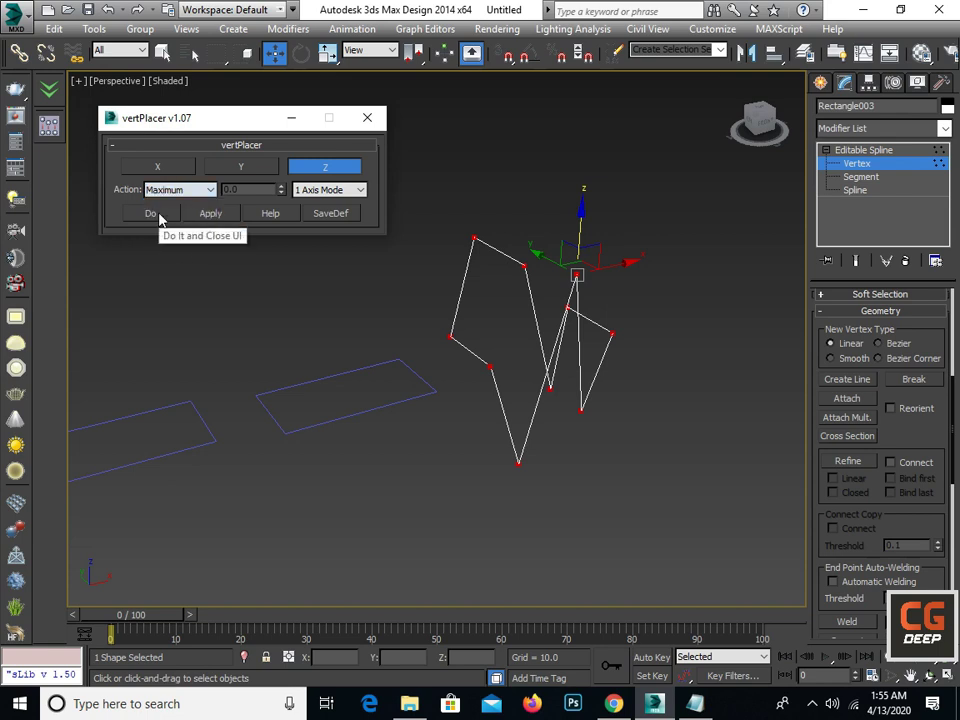
left_click(158, 214)
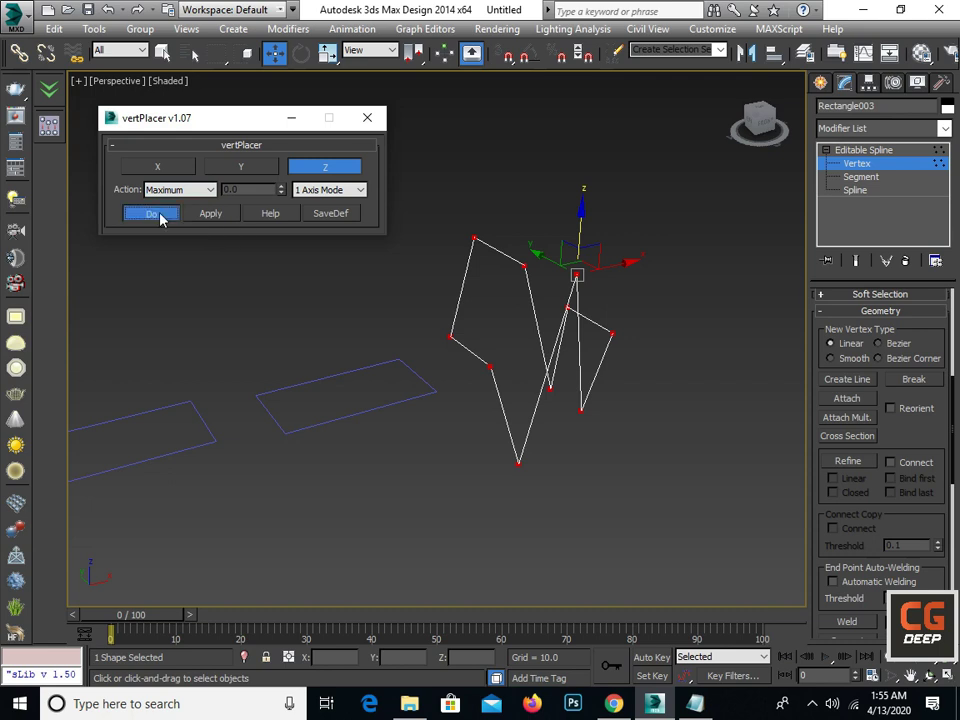
Check in Front view that Rectangle003's vertices are level, then return to Perspective
key("f")
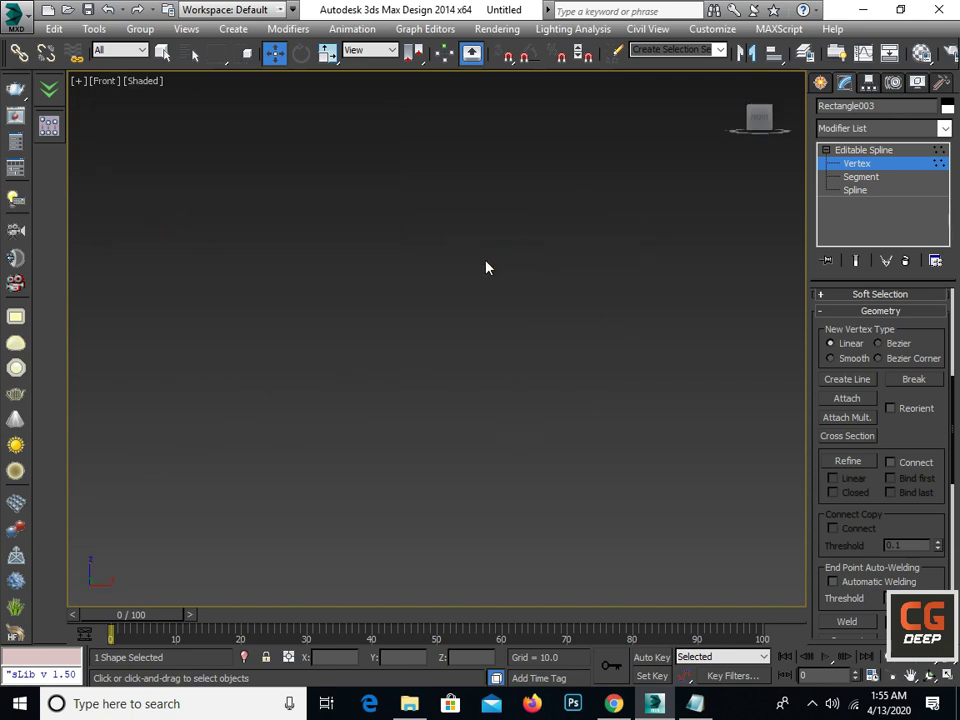
key("z")
scroll(493, 332, "up", 3)
mouse_move(467, 381)
middle_mouse_down()
mouse_move(641, 337)
mouse_move(771, 369)
mouse_move(720, 354)
mouse_move(563, 362)
mouse_move(634, 403)
mouse_move(535, 385)
mouse_move(621, 364)
mouse_move(429, 429)
mouse_move(381, 364)
mouse_move(402, 374)
middle_mouse_up()
key("p")
With snaps on, move Rectangle003 down to the other rectangles' level and exit Vertex mode
scroll(402, 374, "down", 3)
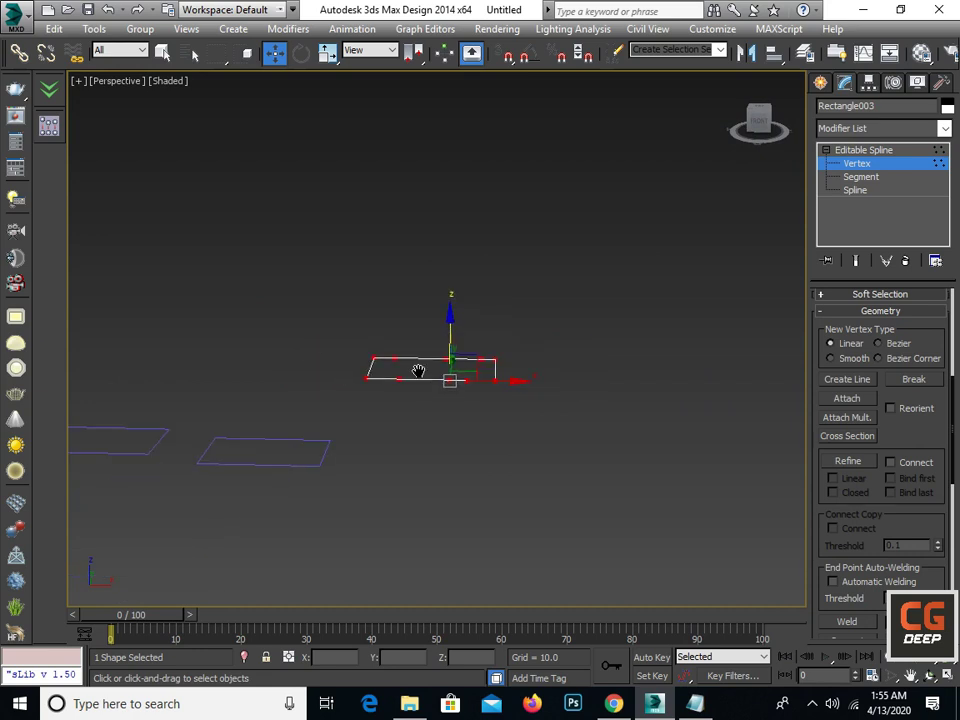
key("s")
left_click_drag(457, 375, 334, 463)
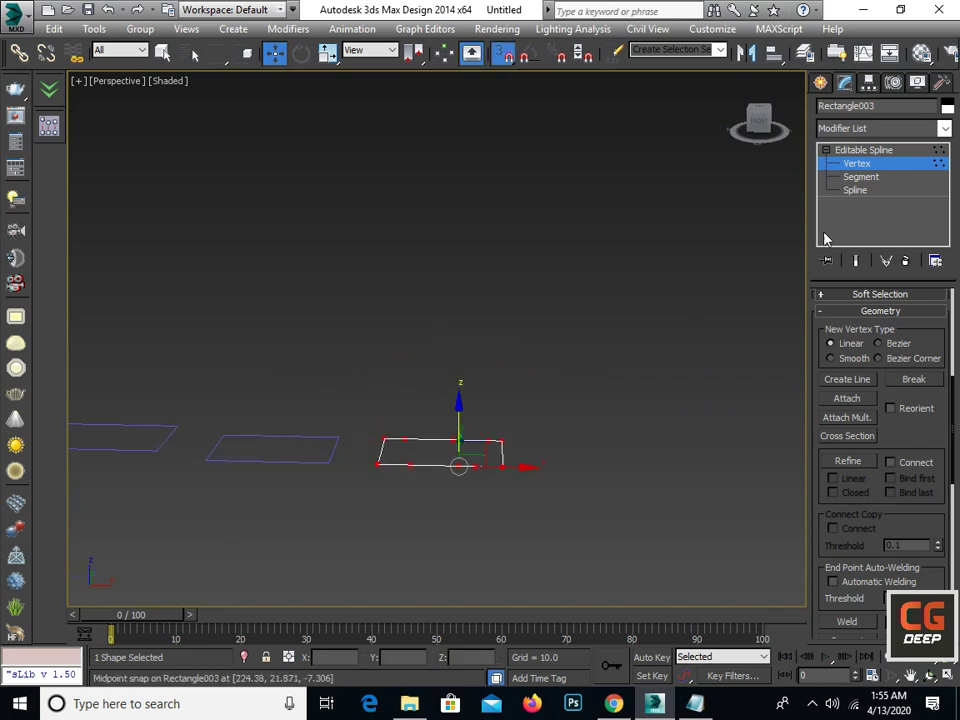
left_click(856, 163)
key("z")
mouse_move(414, 369)
middle_mouse_down()
mouse_move(467, 424)
mouse_move(536, 448)
mouse_move(435, 452)
mouse_move(368, 372)
mouse_move(456, 435)
middle_mouse_up()
scroll(467, 424, "down", 3)
left_click(451, 420)
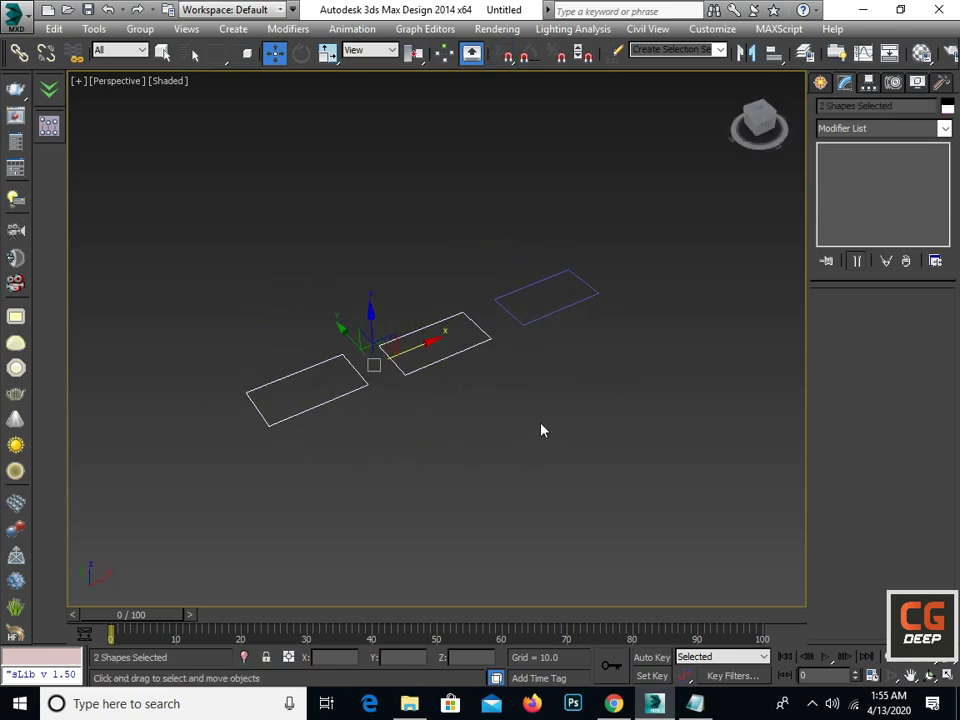